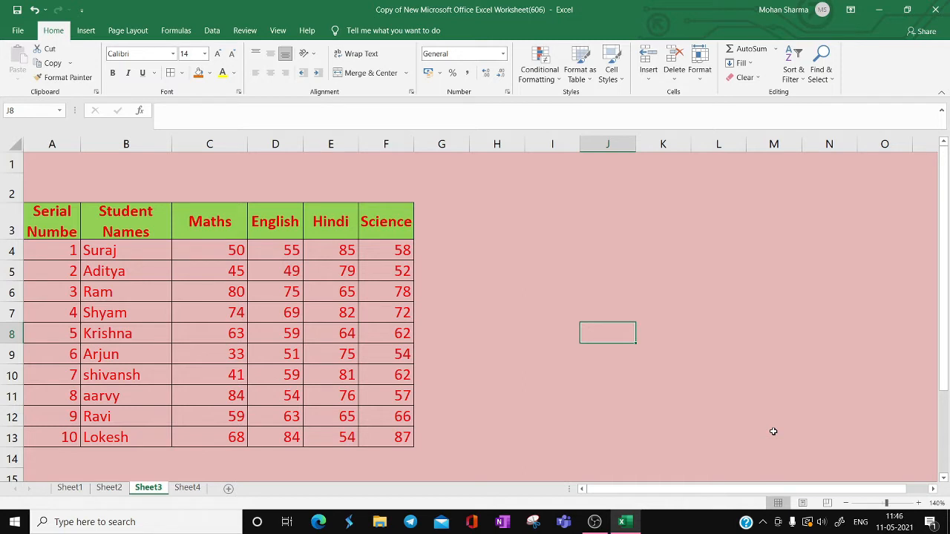
- Enter the label "Sum" in cell I3, to the right of the marks table
click(525, 213)
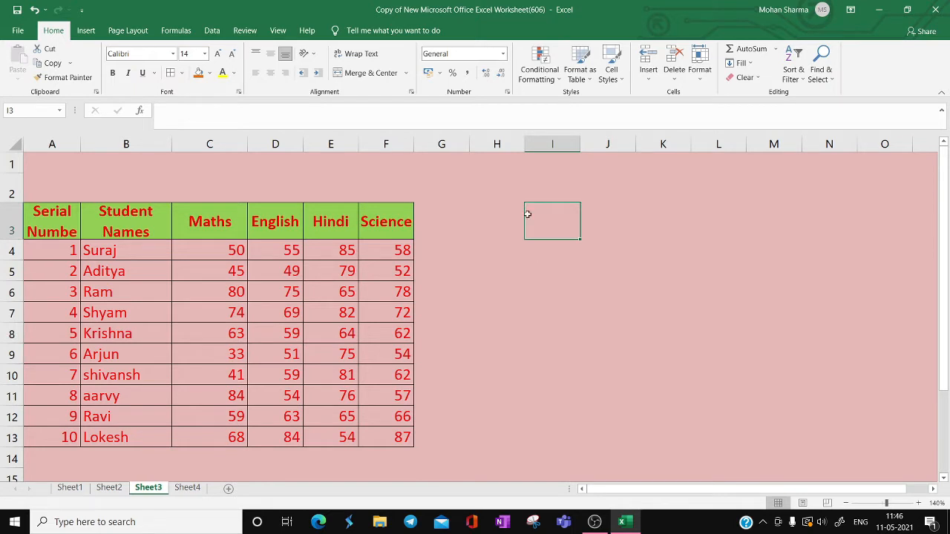
text(Sun)
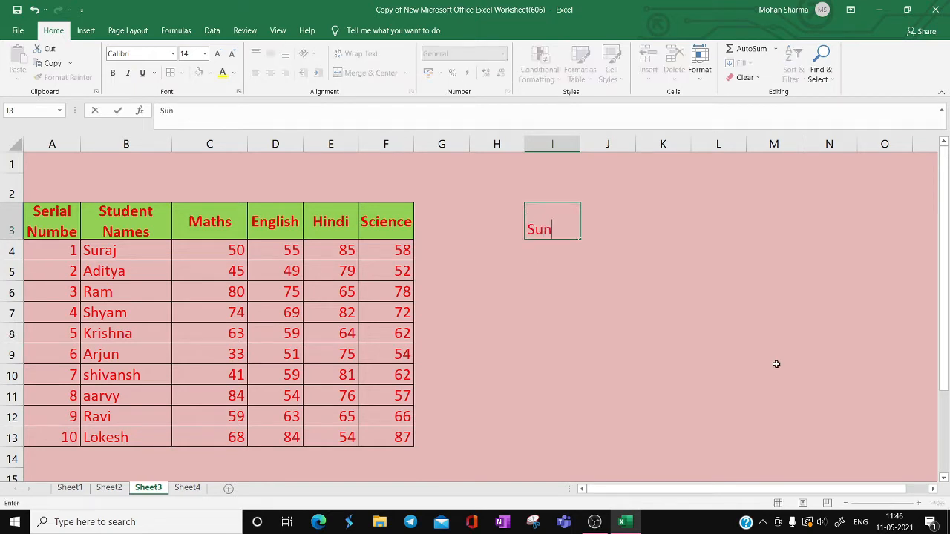
key(BackSpace)
text(m)
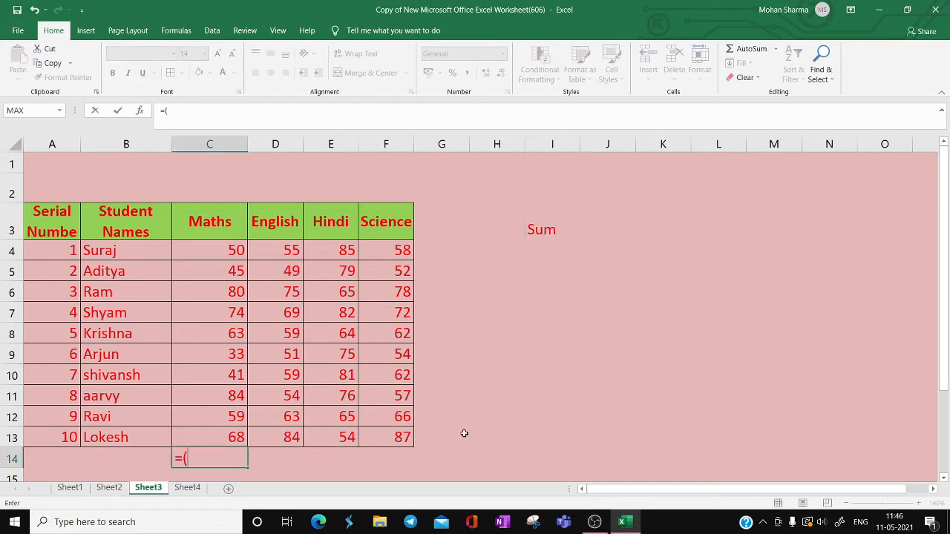
- Total the Maths marks in C14 with a SUM formula that lists cells C4 through C12 individually, separated by commas
key(BackSpace)
text(Sum()
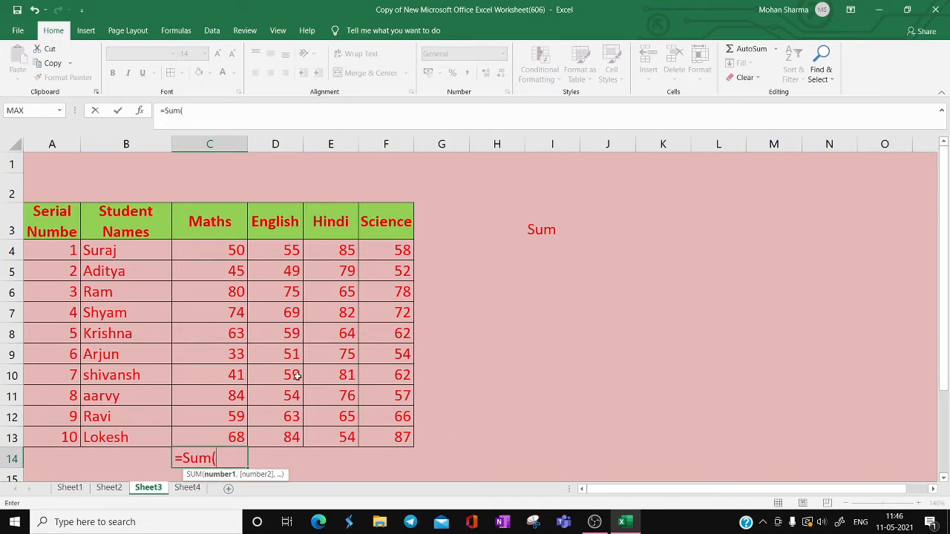
click(214, 250)
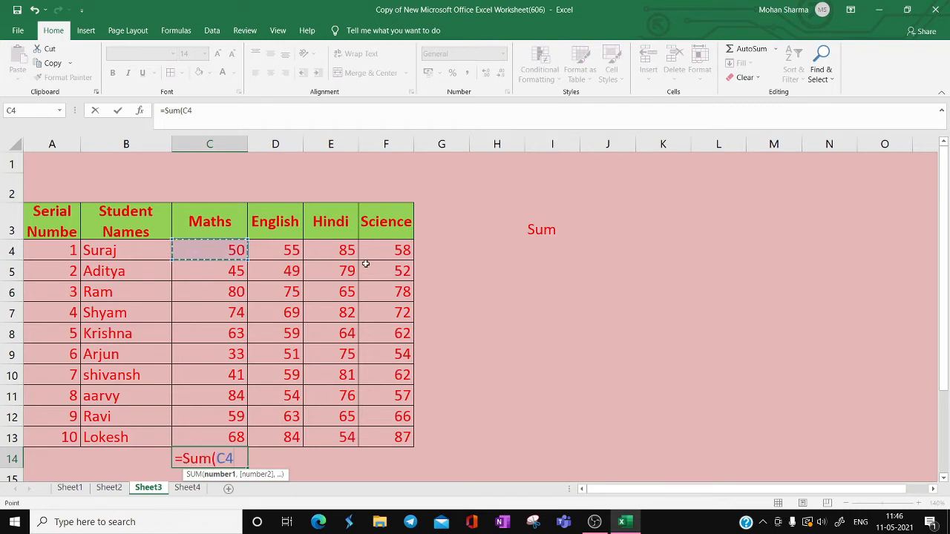
text(,)
click(236, 275)
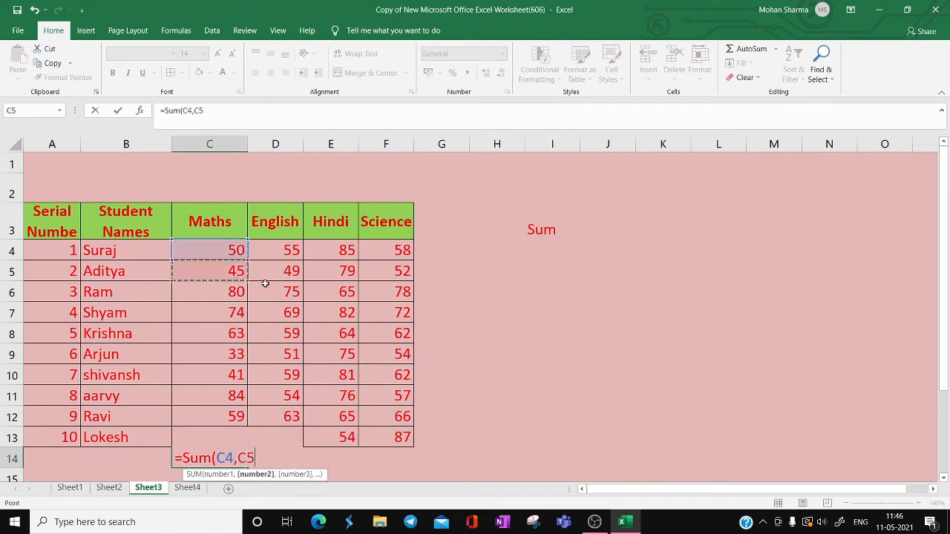
text(,)
click(241, 292)
text(,)
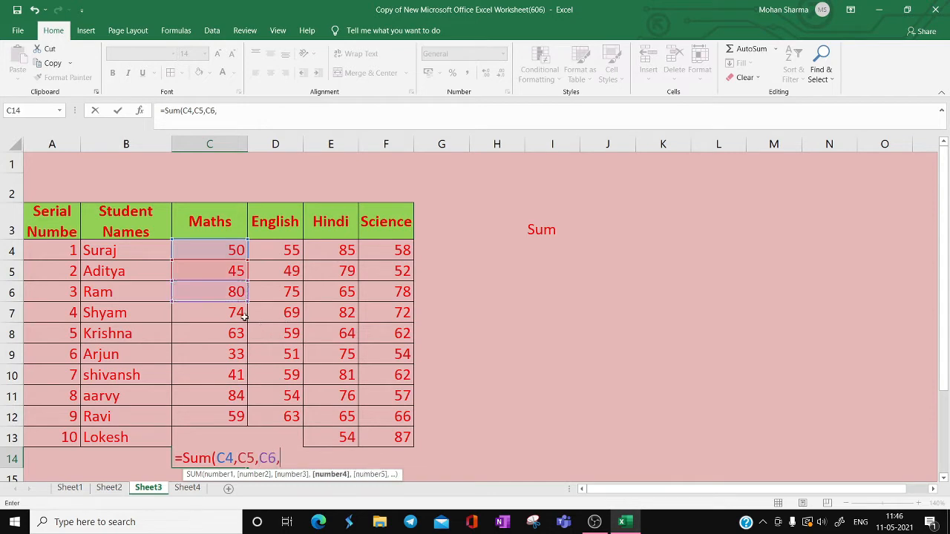
click(242, 315)
text(,)
click(235, 336)
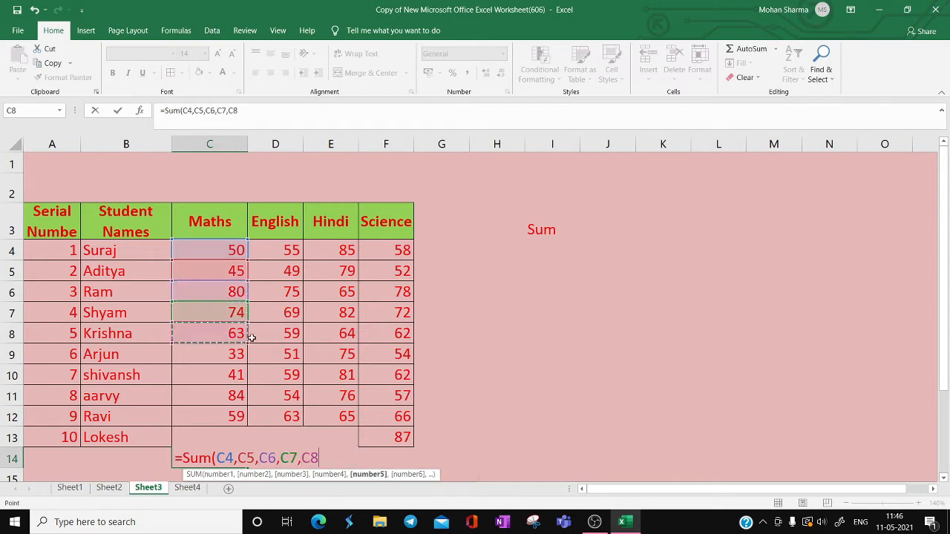
text(,)
click(229, 354)
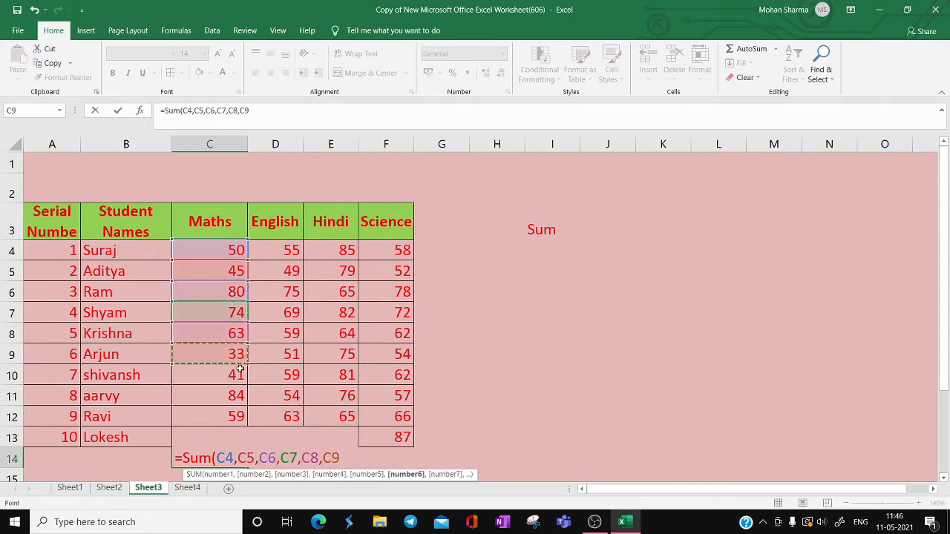
text(,)
click(233, 375)
text(,)
click(234, 398)
text(,)
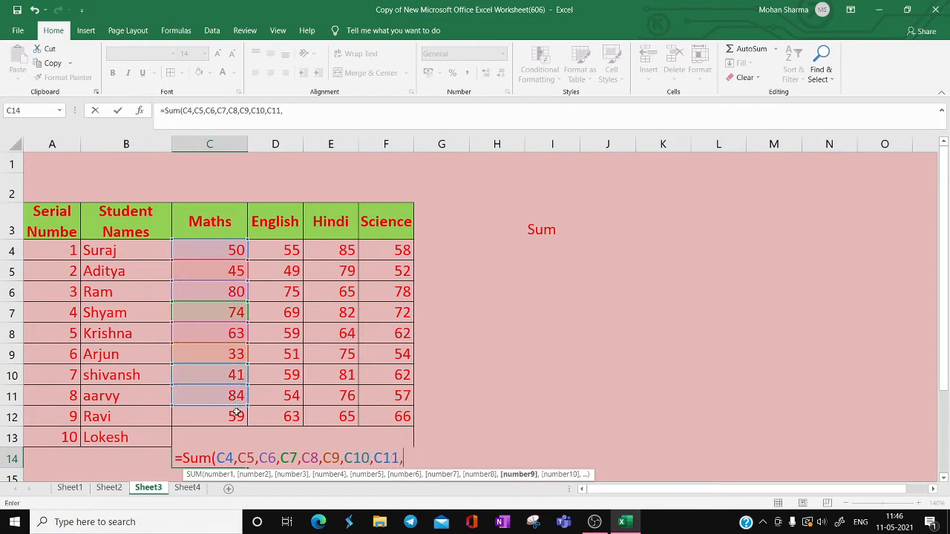
click(234, 417)
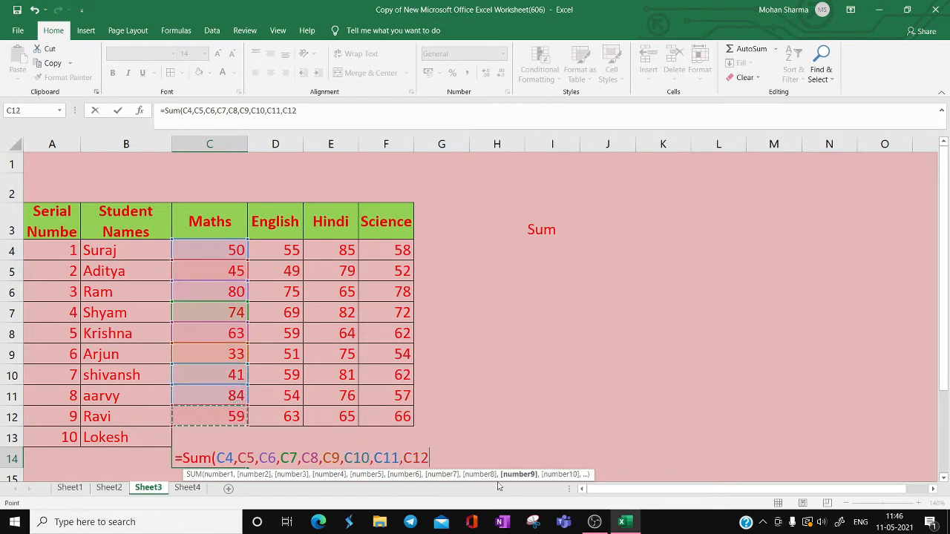
text())
key(Return)
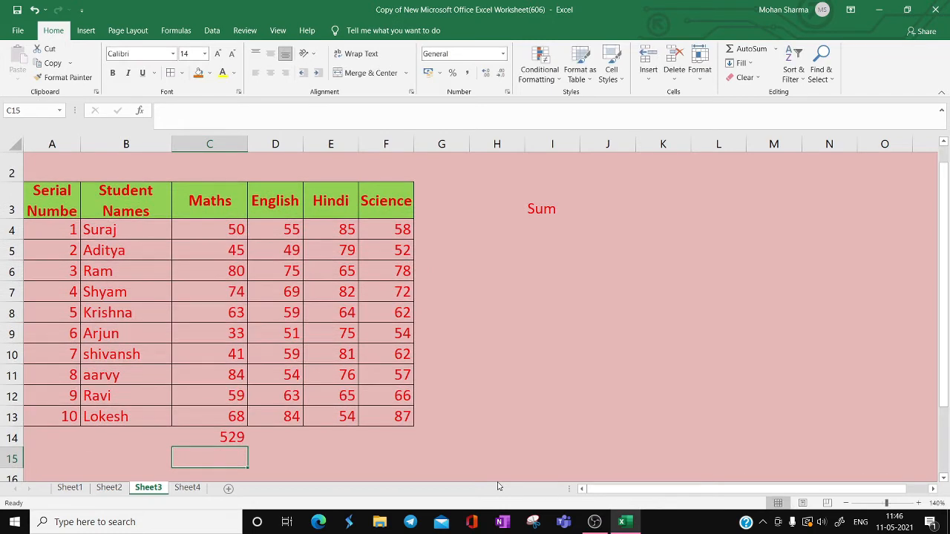
- Total the English marks in D14 with a SUM formula over the range D4:D13
key(Up)
key(Right)
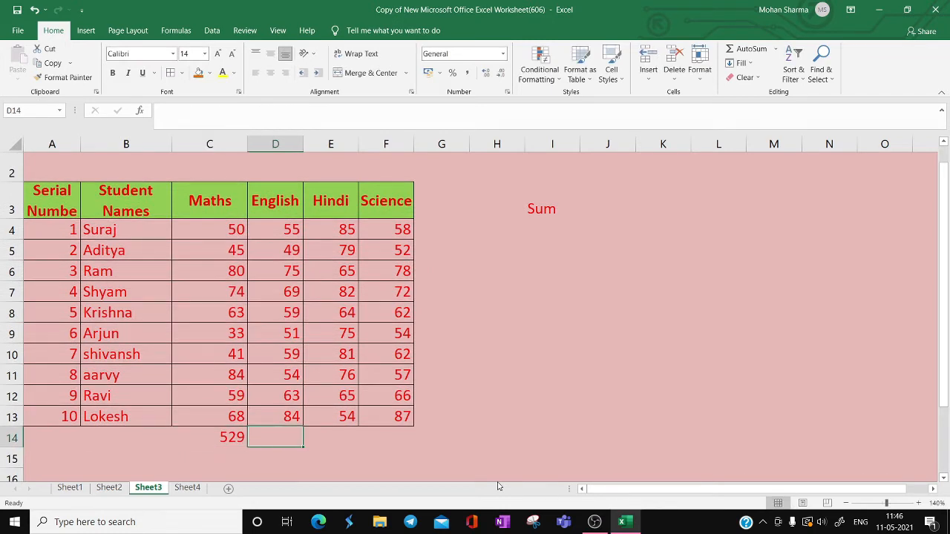
text(=s)
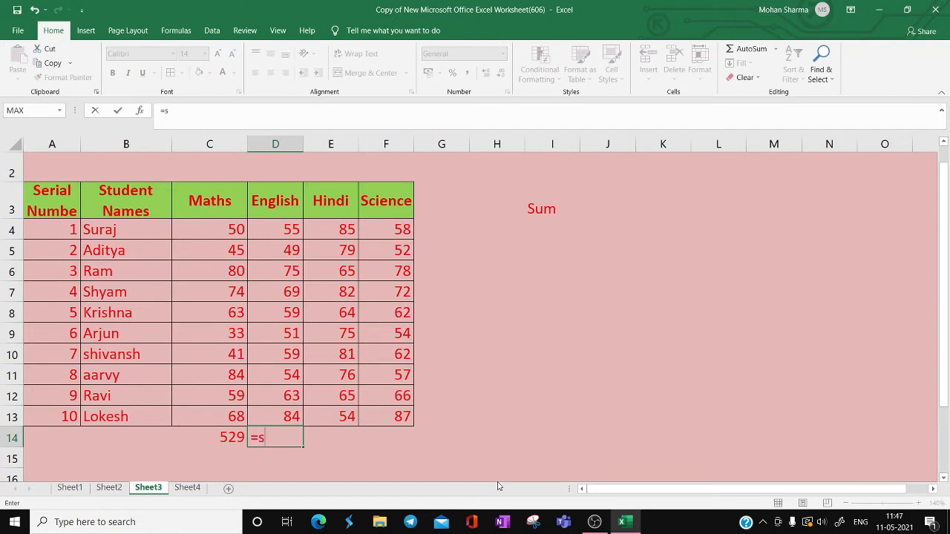
text(um()
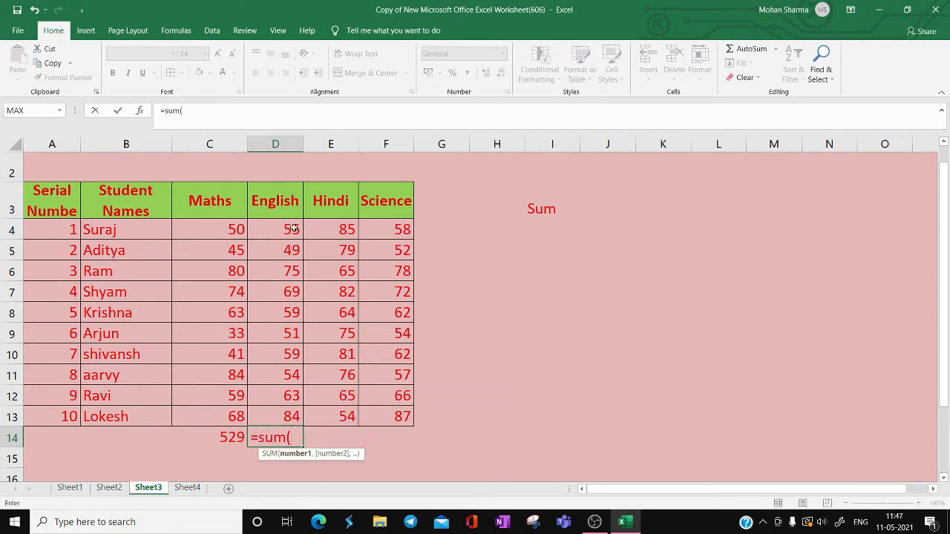
drag(294, 229, 381, 421)
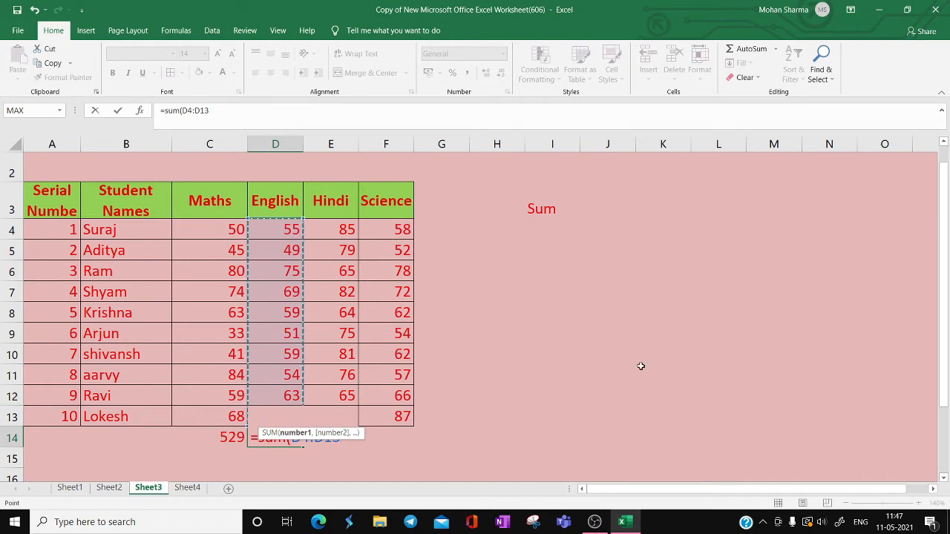
text())
key(Return)
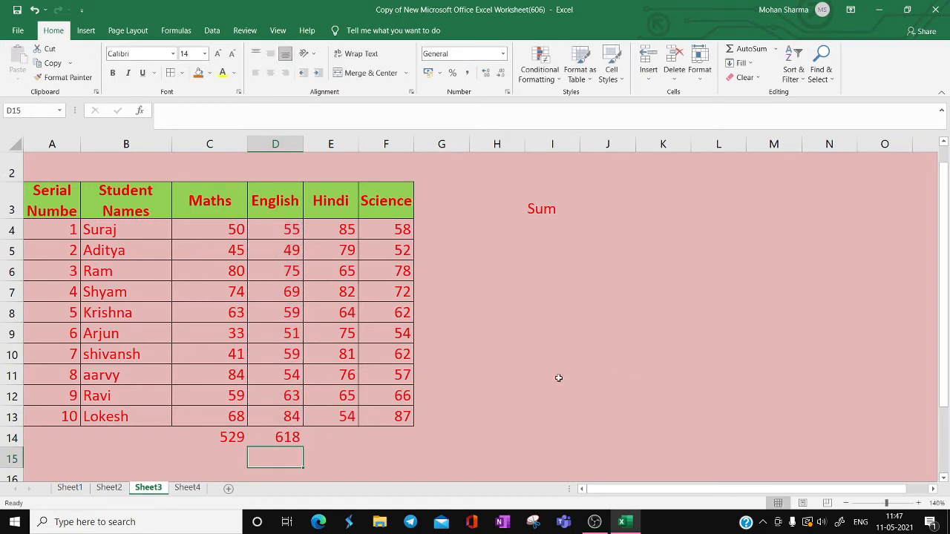
- Total the Hindi marks in E14 with AutoSum over the range E4:E13
click(349, 443)
click(552, 395)
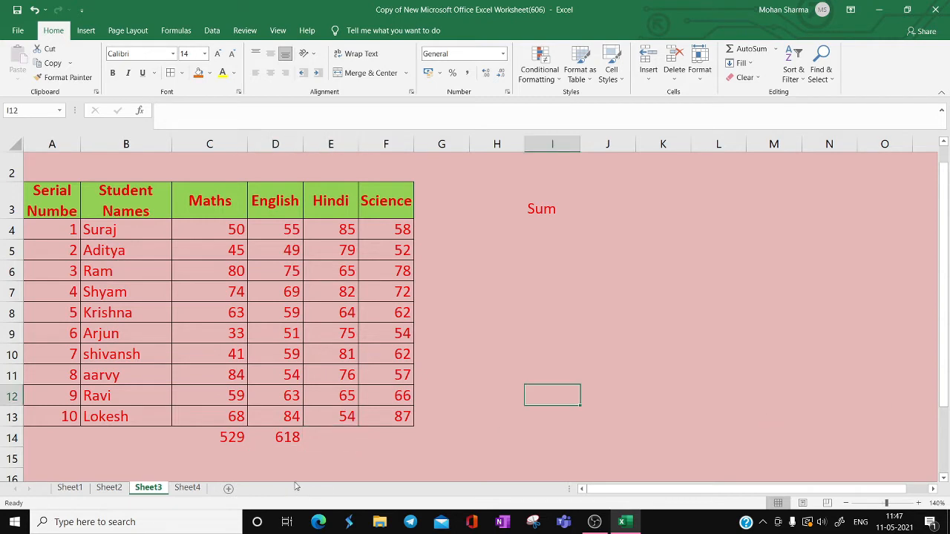
click(346, 432)
key(alt+equal)
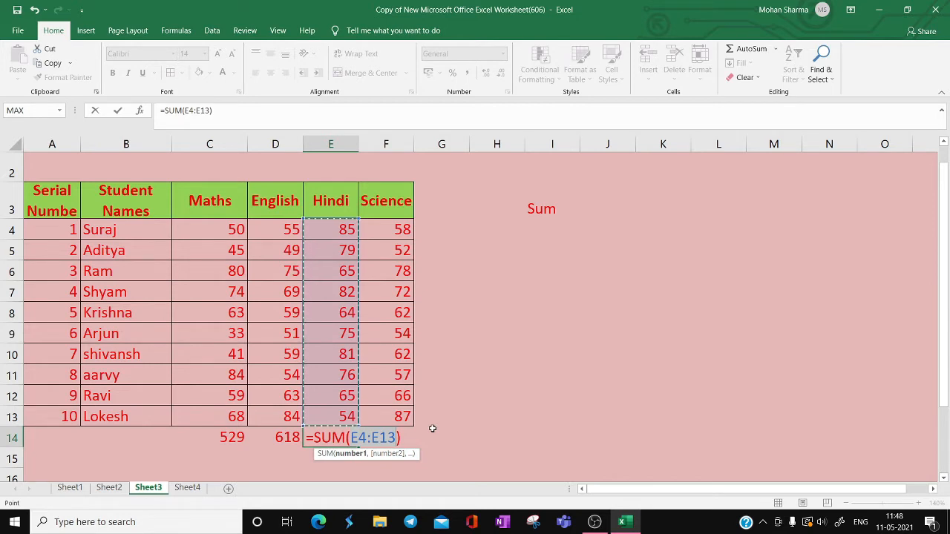
key(Return)
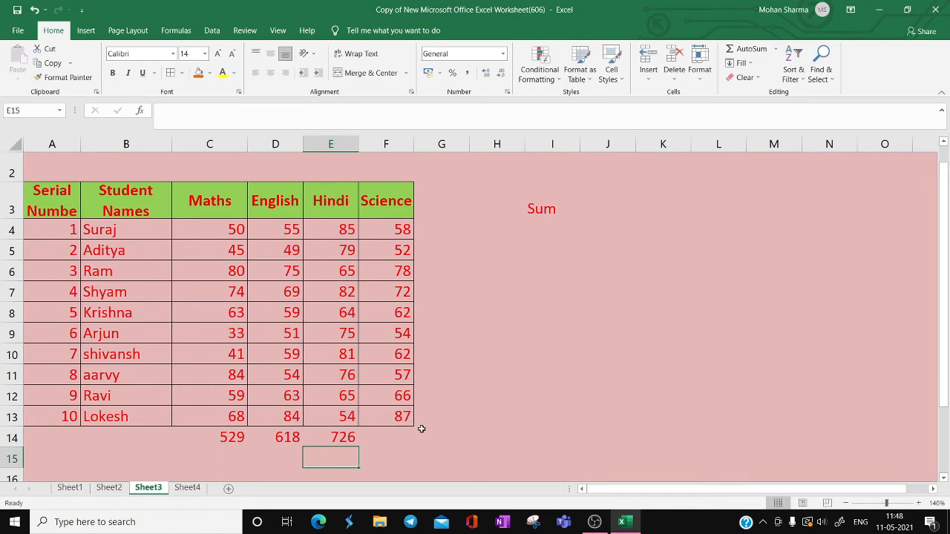
- Add Science marks in F14 with plus signs, using the formula +F4+F5+F6+F7+F11+F12
click(482, 391)
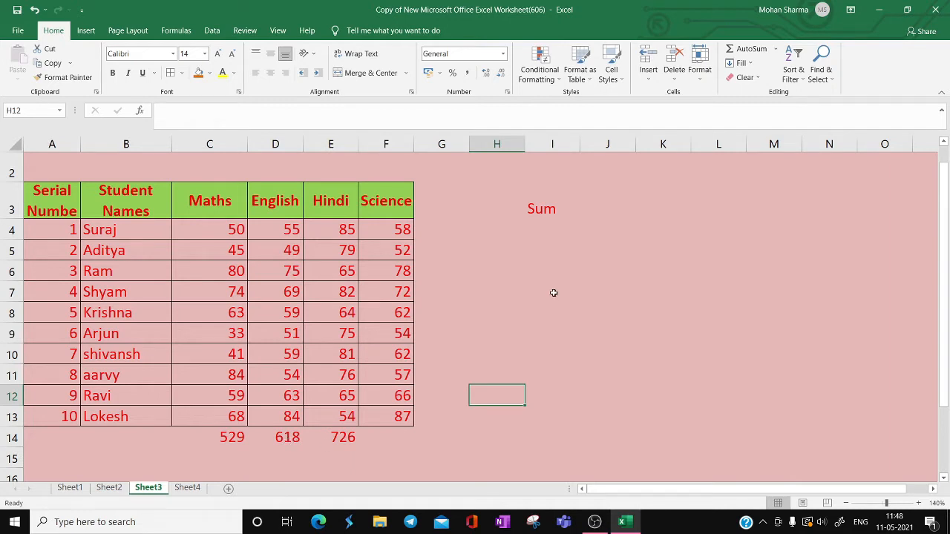
click(408, 432)
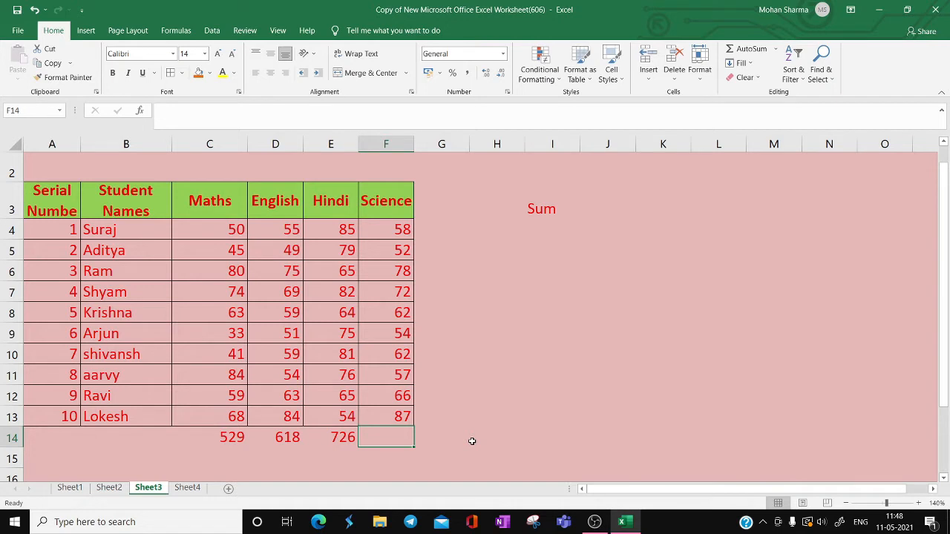
text(+)
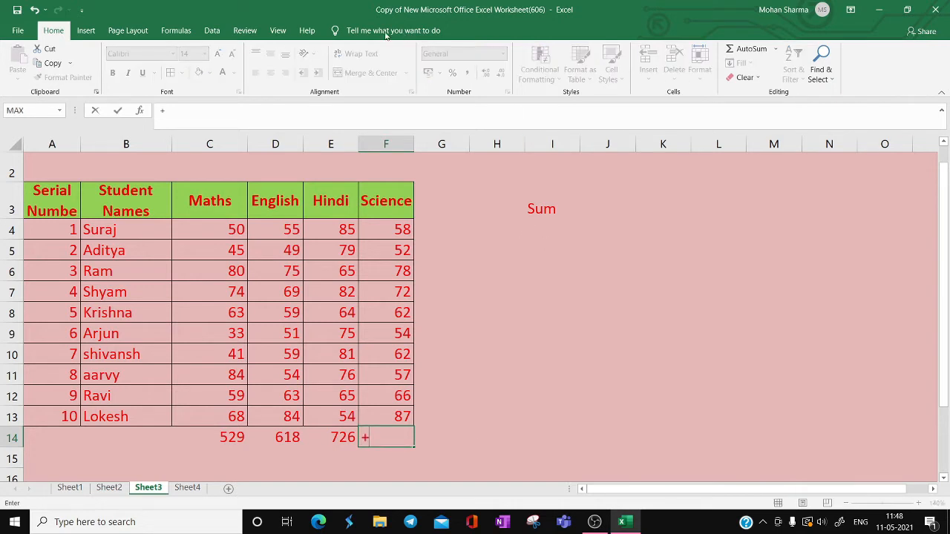
click(400, 230)
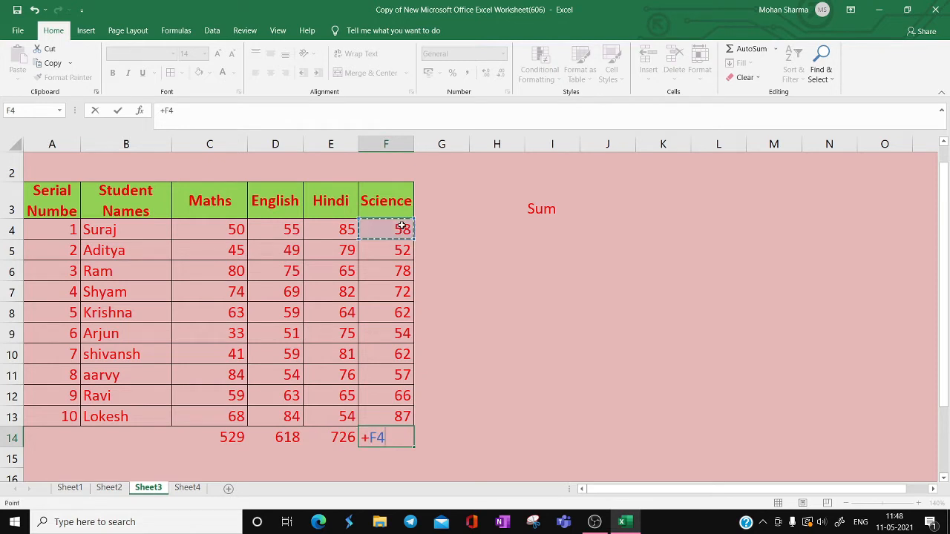
text(+)
click(382, 249)
text(+F5+)
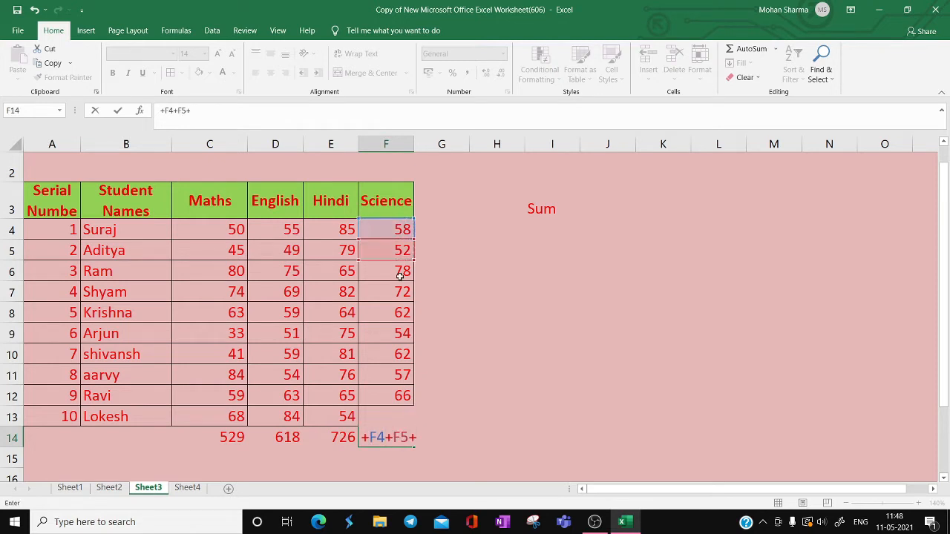
click(399, 273)
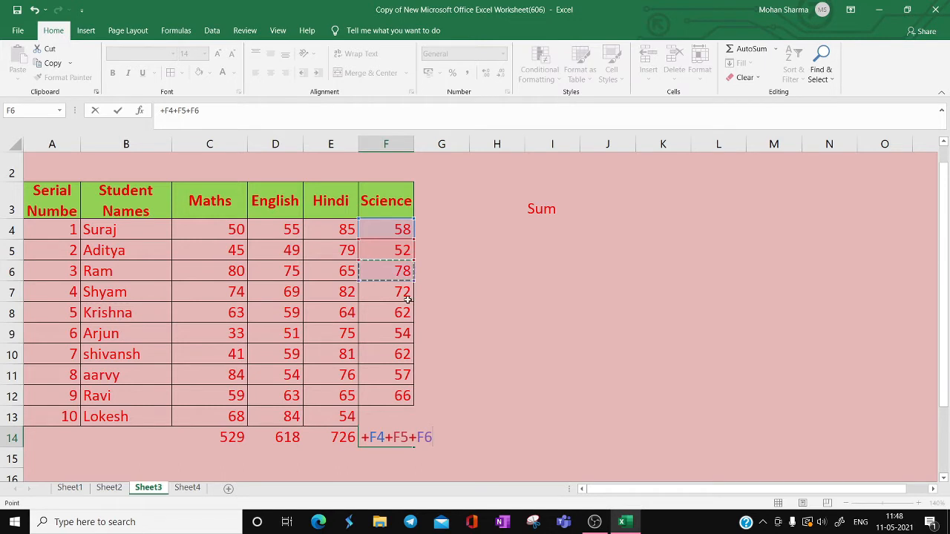
text(+)
click(398, 295)
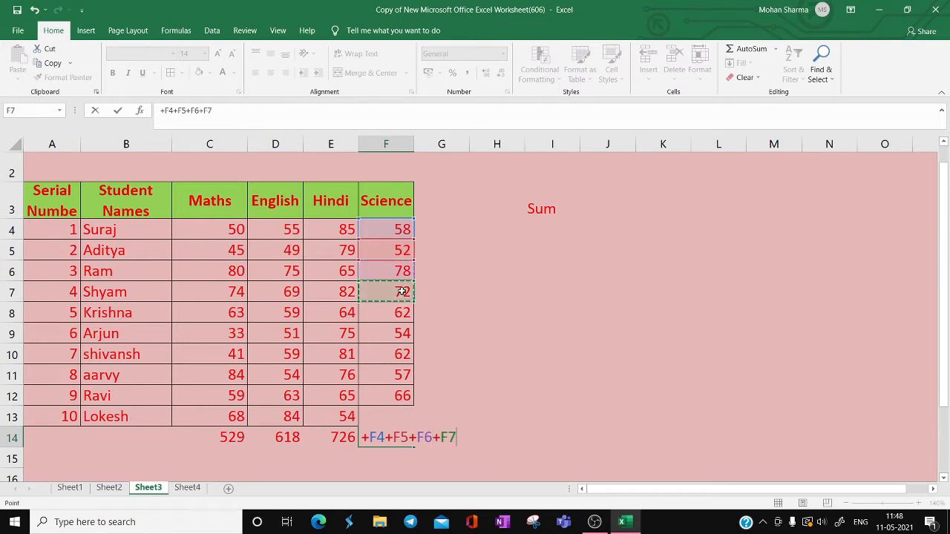
text(+)
click(401, 375)
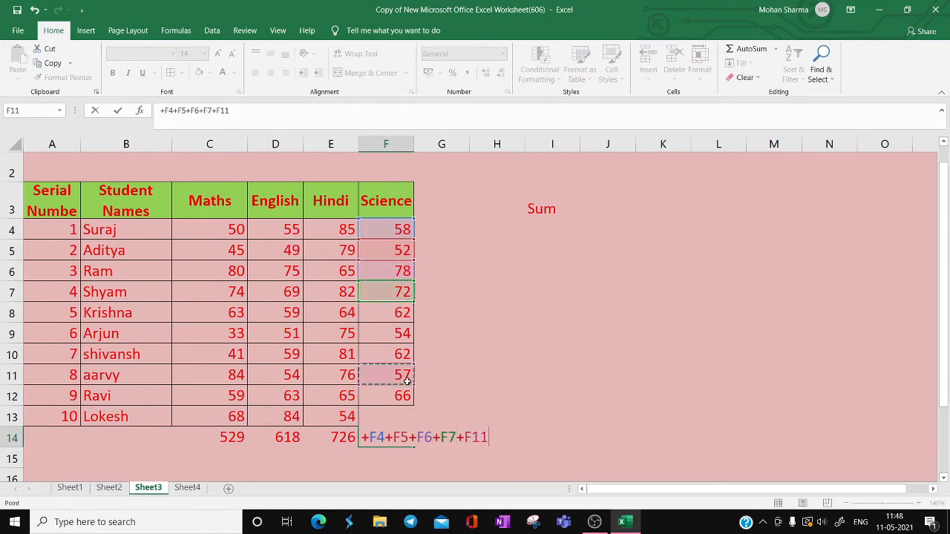
text(+)
click(403, 393)
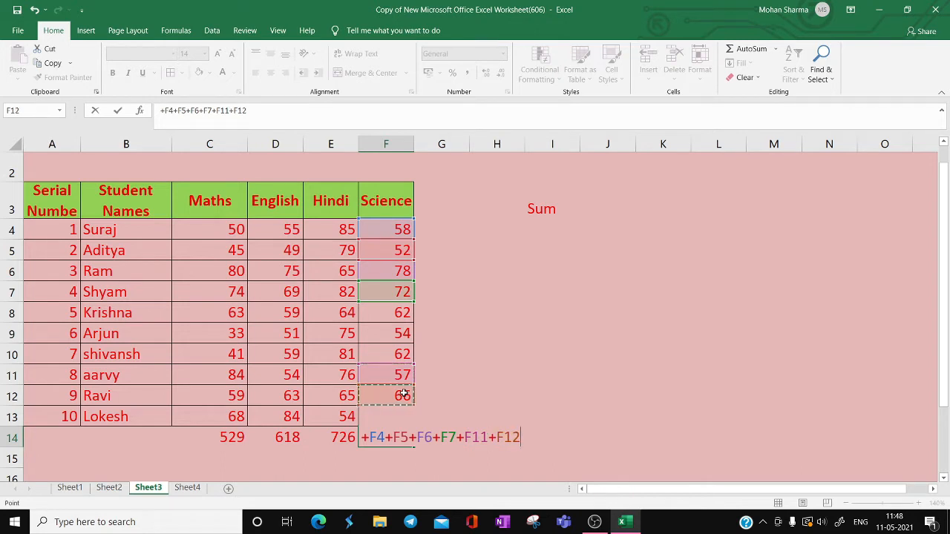
key(Return)
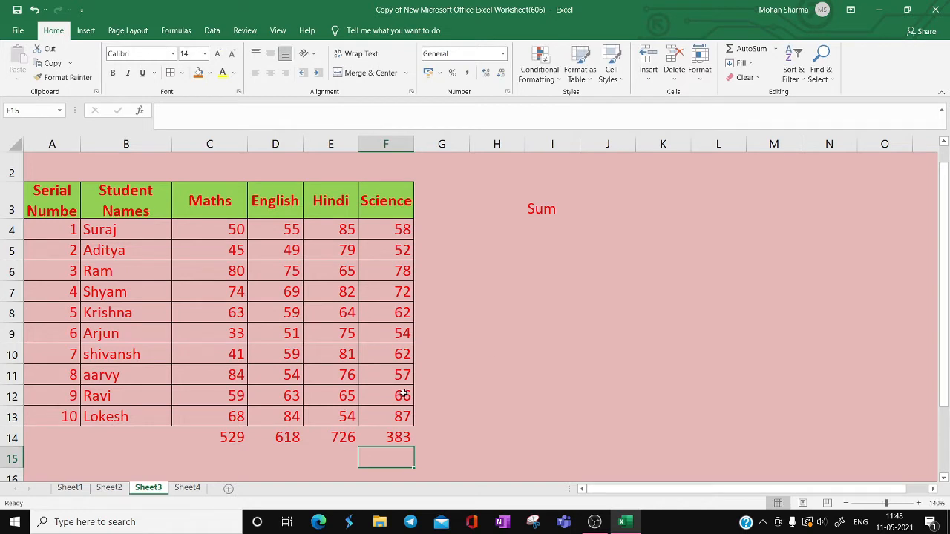
- Enter the label "Subtract" in cell I4, directly below the "Sum" label
click(548, 231)
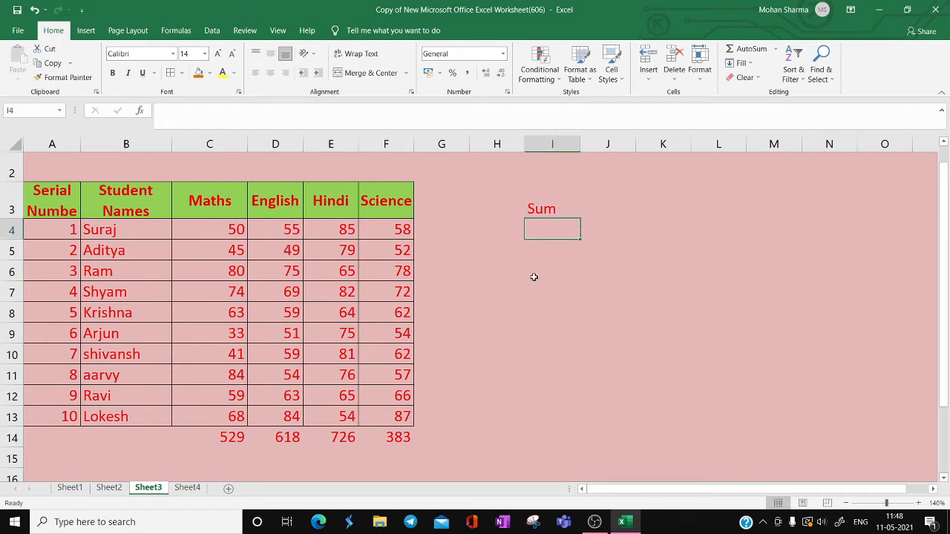
text(Subtr)
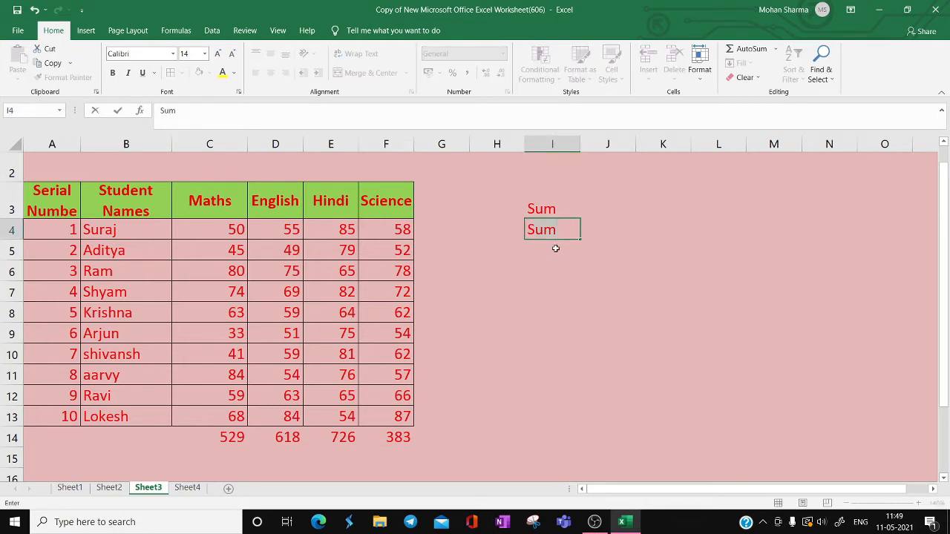
text(act)
key(Return)
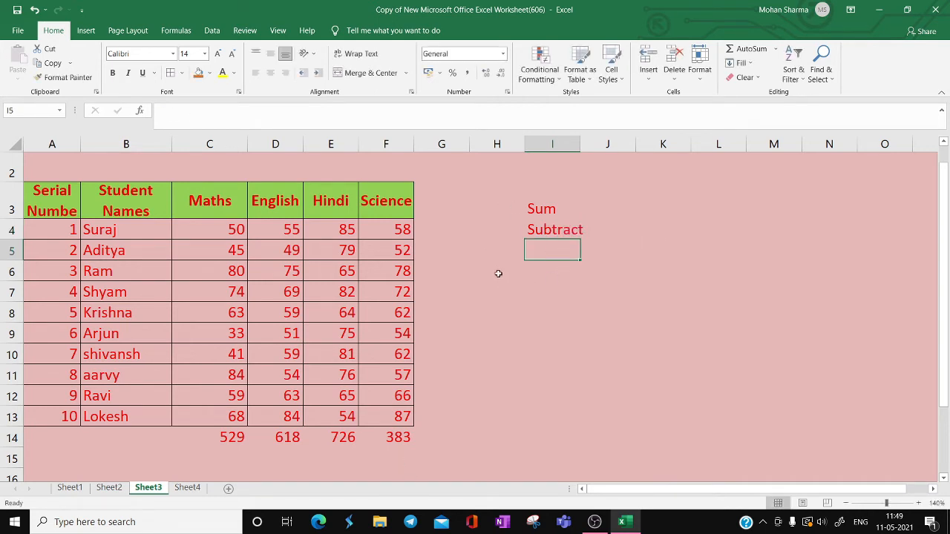
- Subtract the first student's Hindi marks from the Maths marks in G4 with the formula =C4-E4
click(460, 235)
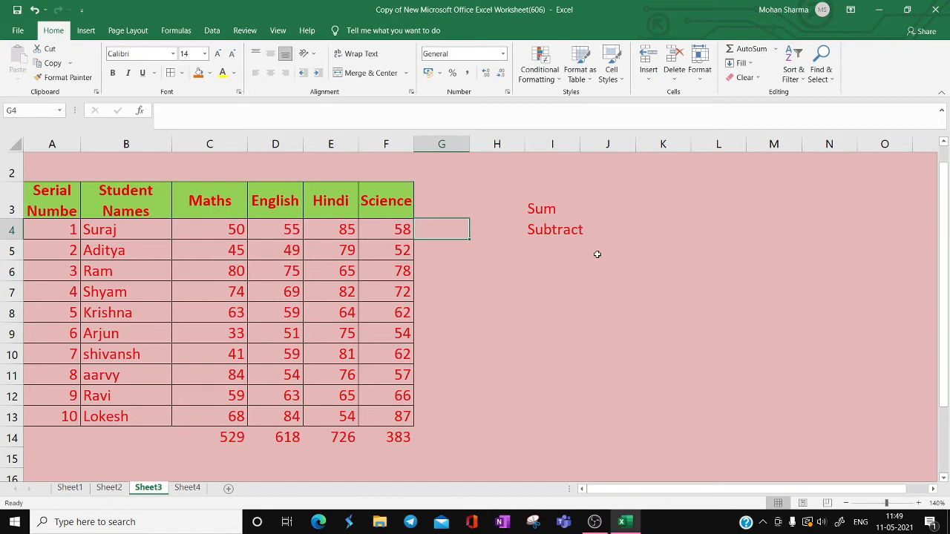
text(=)
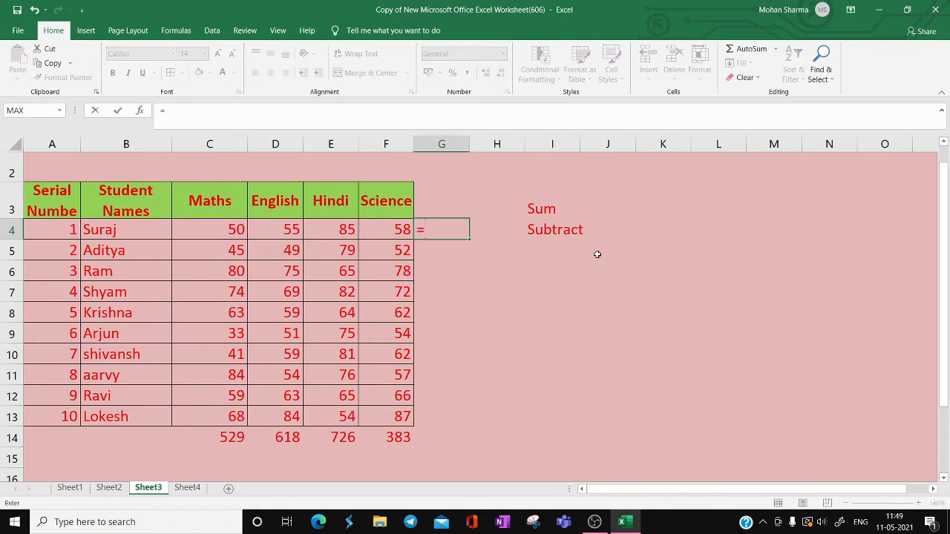
key(Left)
key(Left)
key(Left)
key(Left)
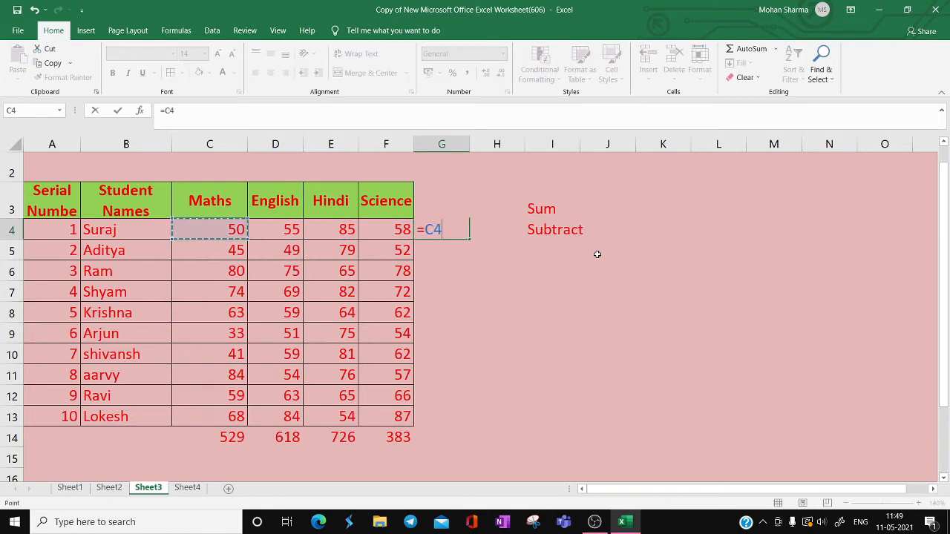
text(-)
key(Left)
key(Left)
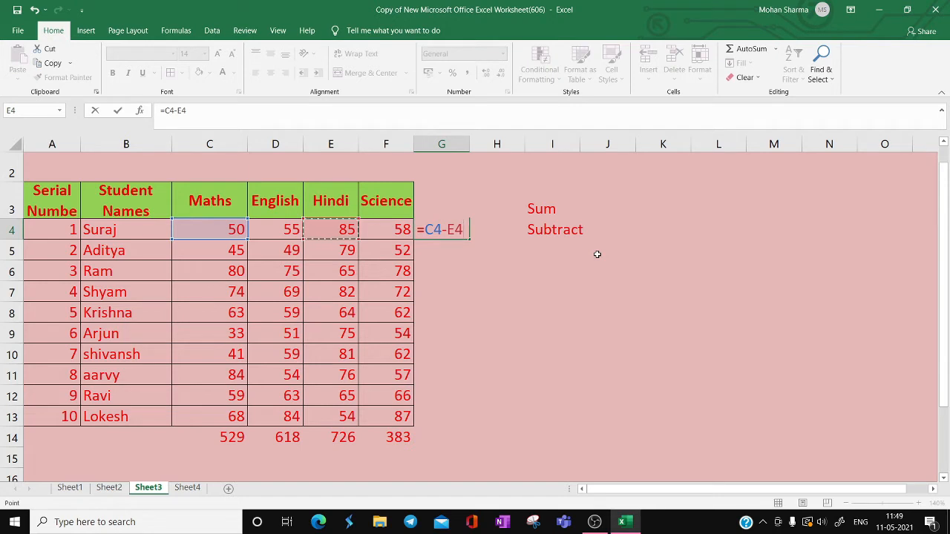
key(Return)
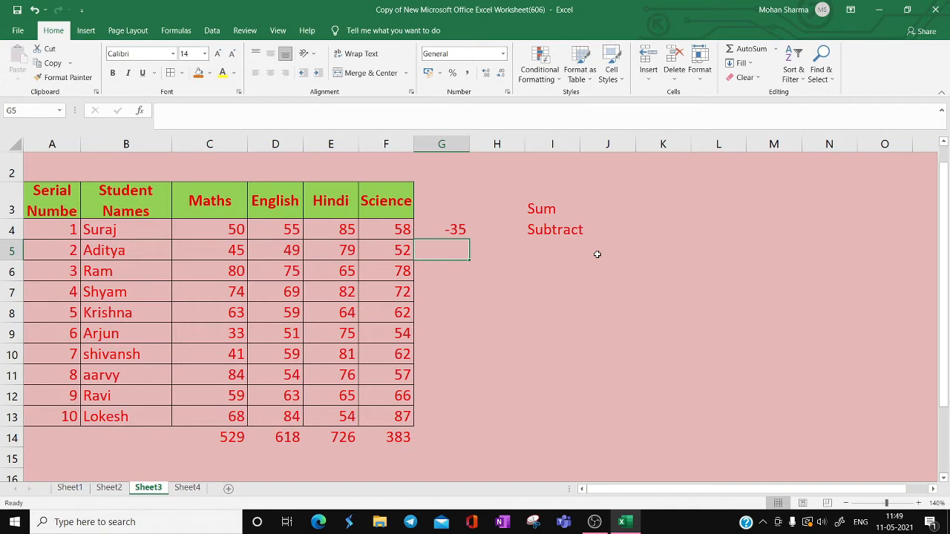
- Copy the subtraction formula from G4 to the remaining student rows in G5:G13
key(Up)
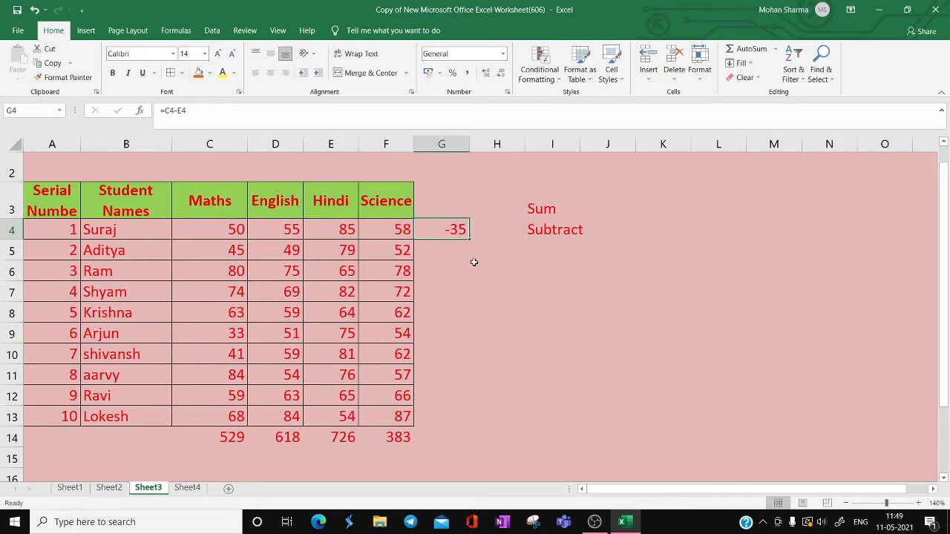
key(Down)
key(Up)
key(ctrl+c)
key(Down)
key(shift+Down)
key(shift+Down)
key(shift+Down)
key(shift+Down)
key(shift+Down)
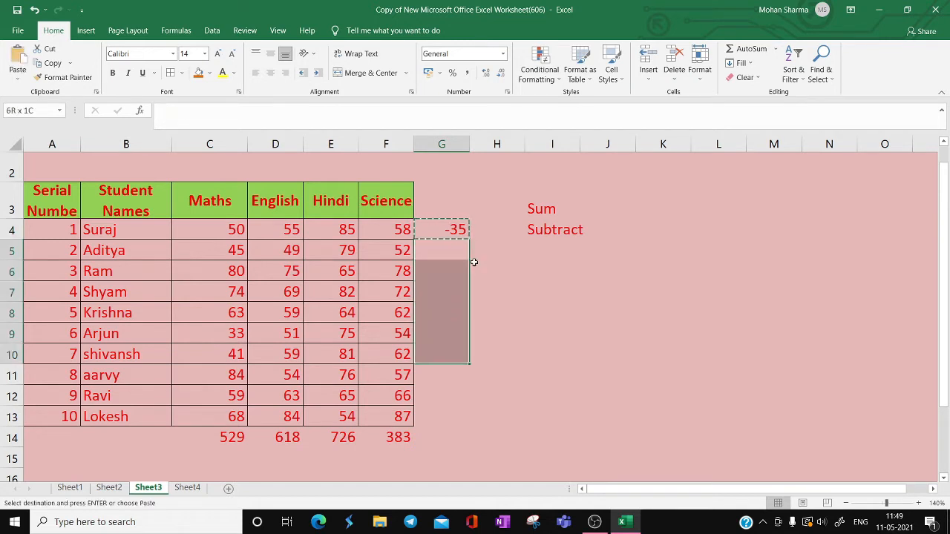
key(shift+Down)
key(shift+Down)
key(shift+Down)
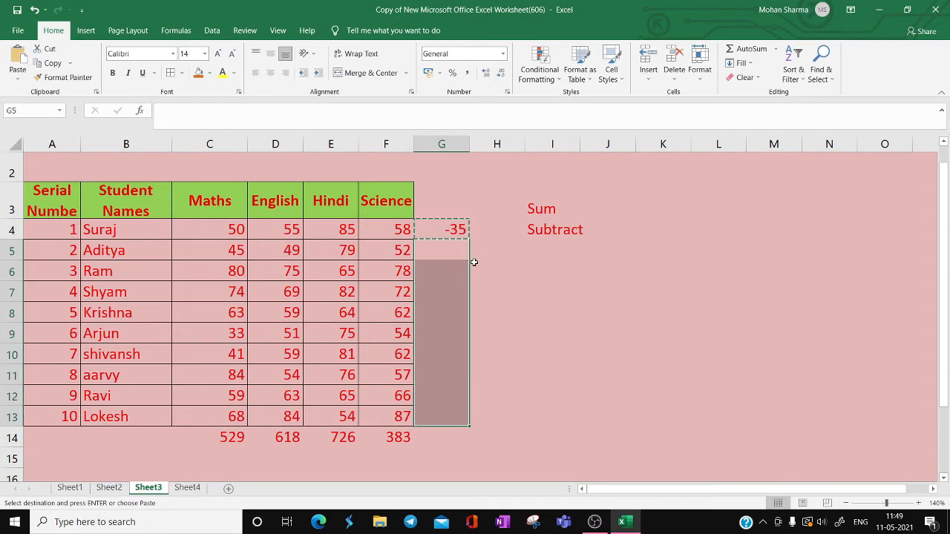
key(ctrl+v)
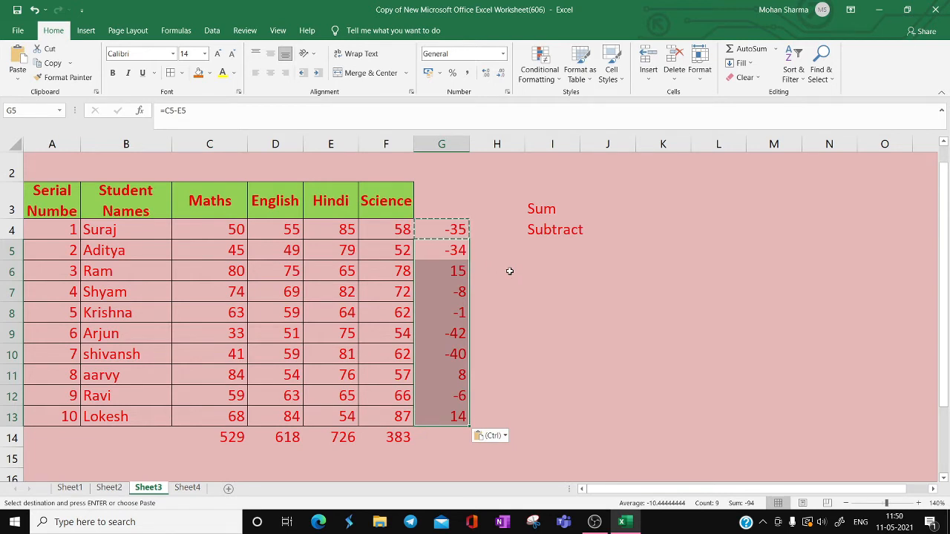
- Enter the labels "Copy" in I5 and "Paste" in I6, below the "Subtract" label
click(549, 245)
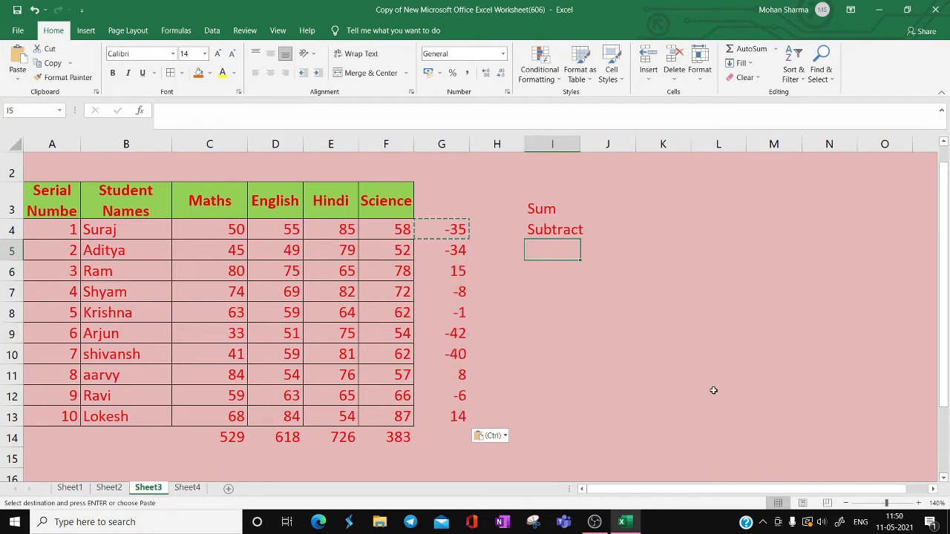
text(Copy)
key(Return)
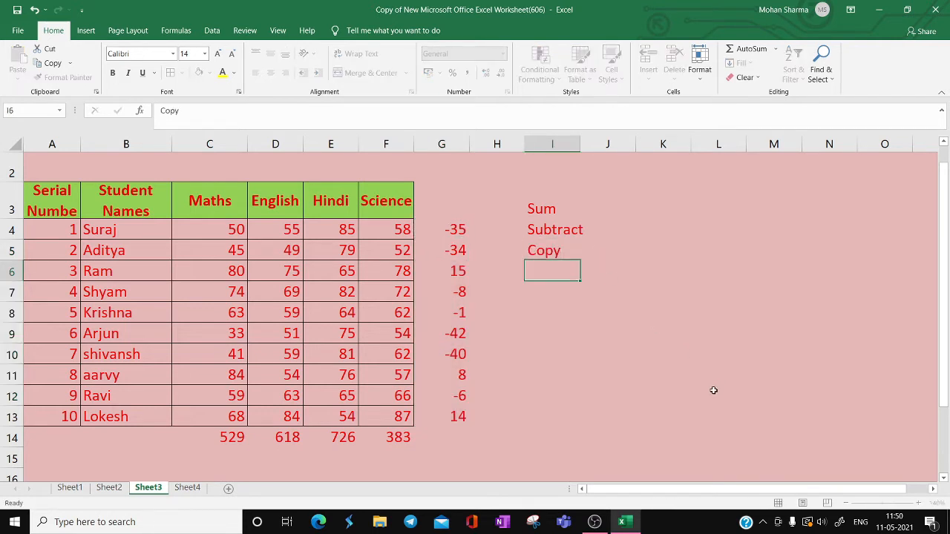
text(C)
key(BackSpace)
key(BackSpace)
text(Paste)
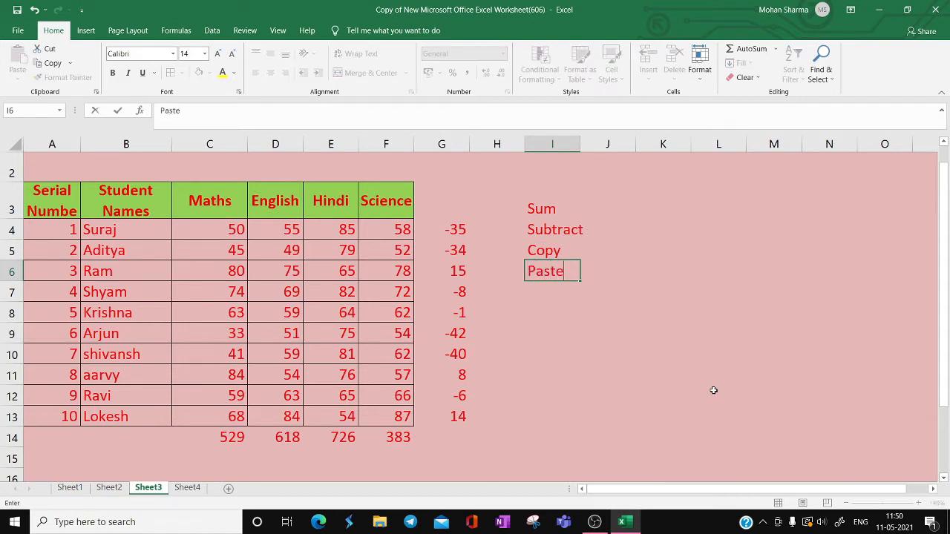
key(Return)
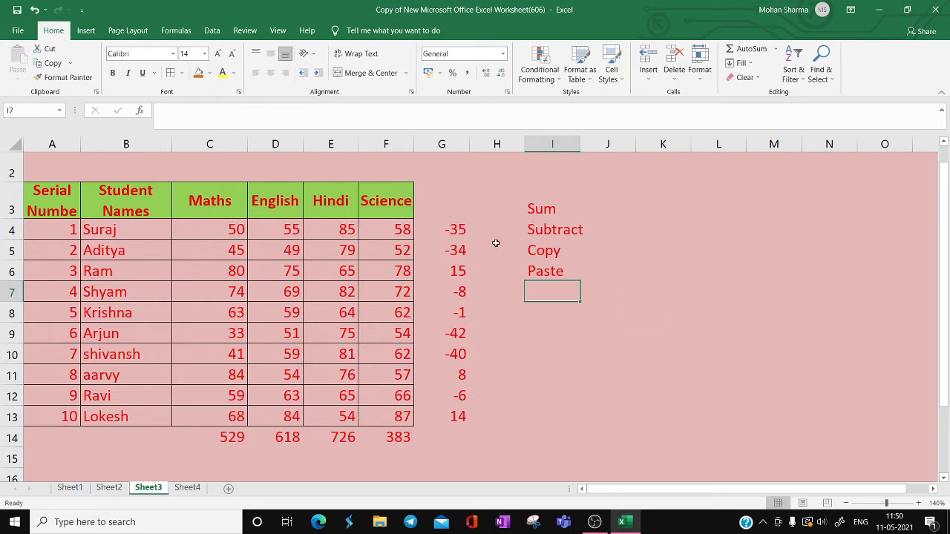
- Enter the shortcut texts "Ctrl+C" in J5 and "Ctrl+V" in J6, beside the Copy and Paste labels
click(631, 251)
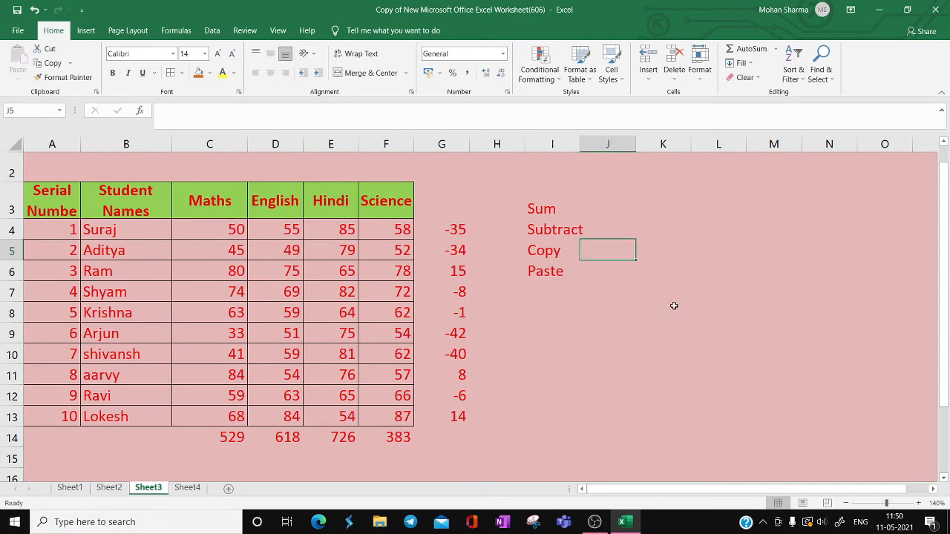
text(Ctrl+)
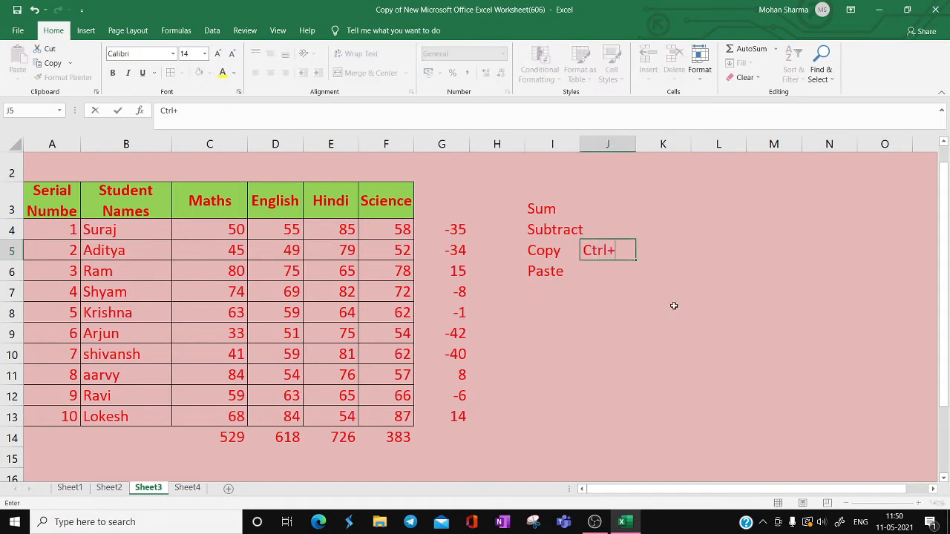
text(C)
key(Return)
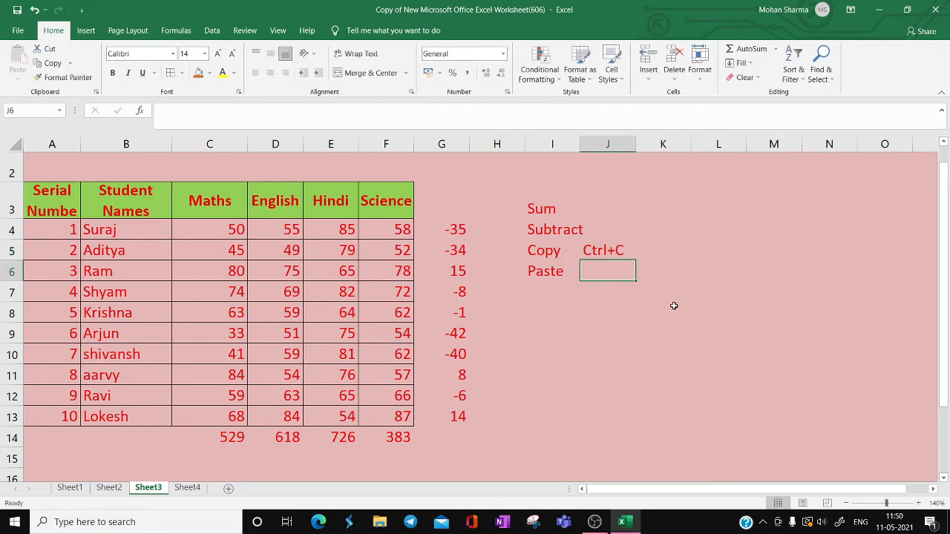
text(Ctrl+C)
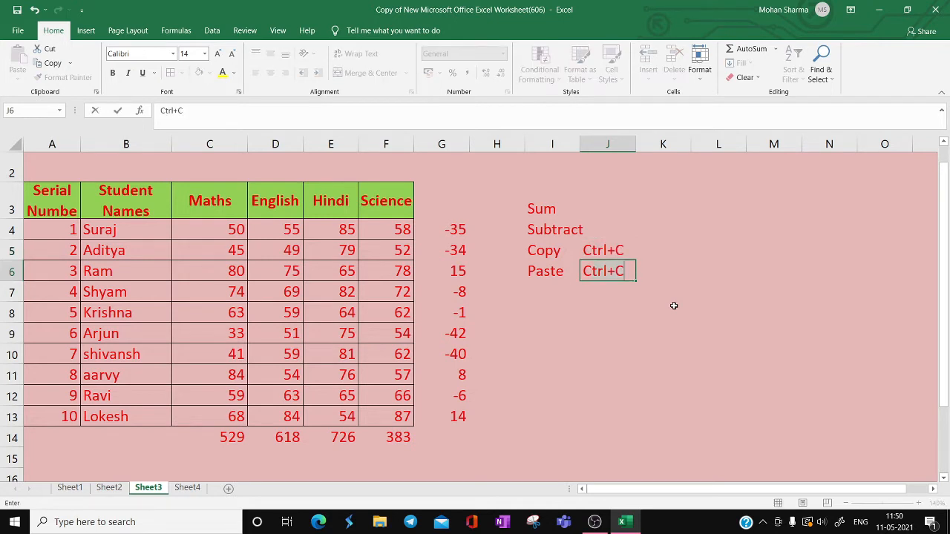
key(BackSpace)
text(V)
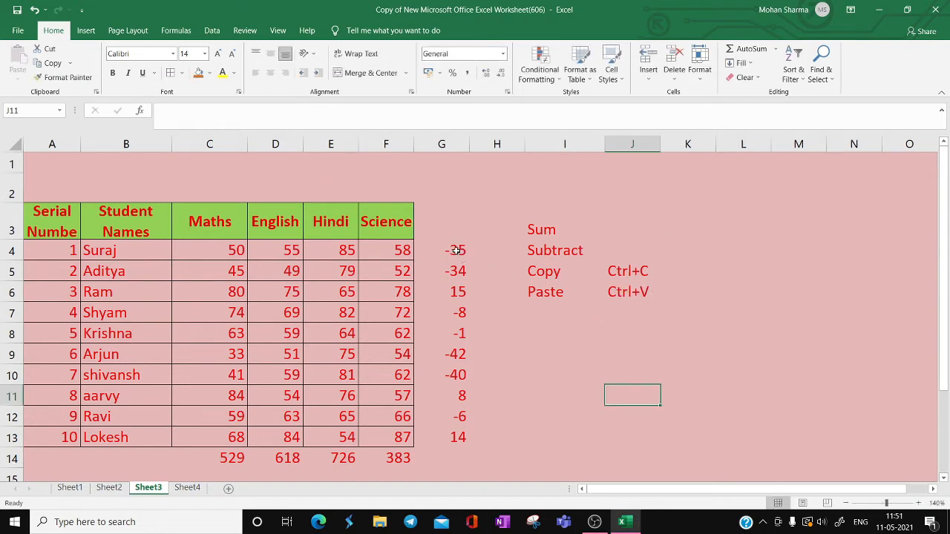
- Move the subtraction results from G4:G13 to H4:H13 by cutting and pasting them
drag(456, 251, 460, 437)
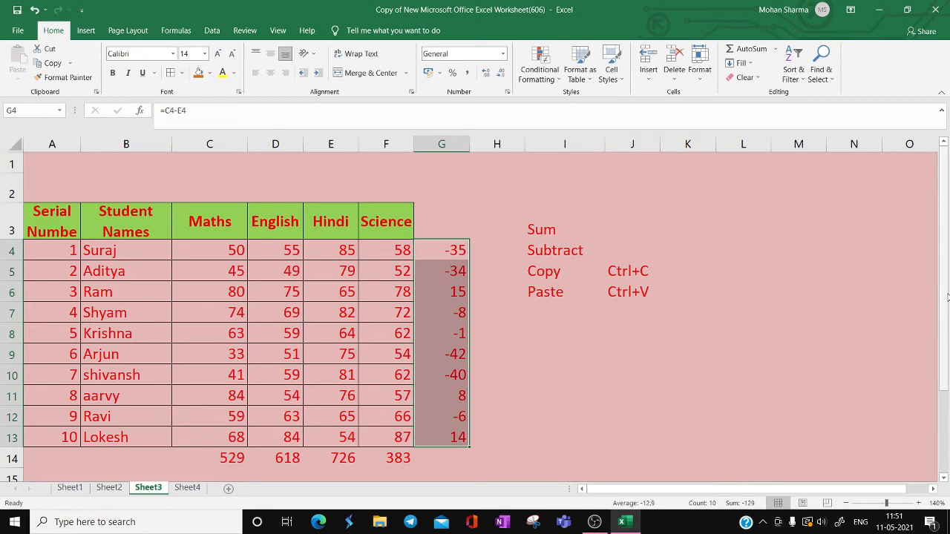
key(ctrl+c)
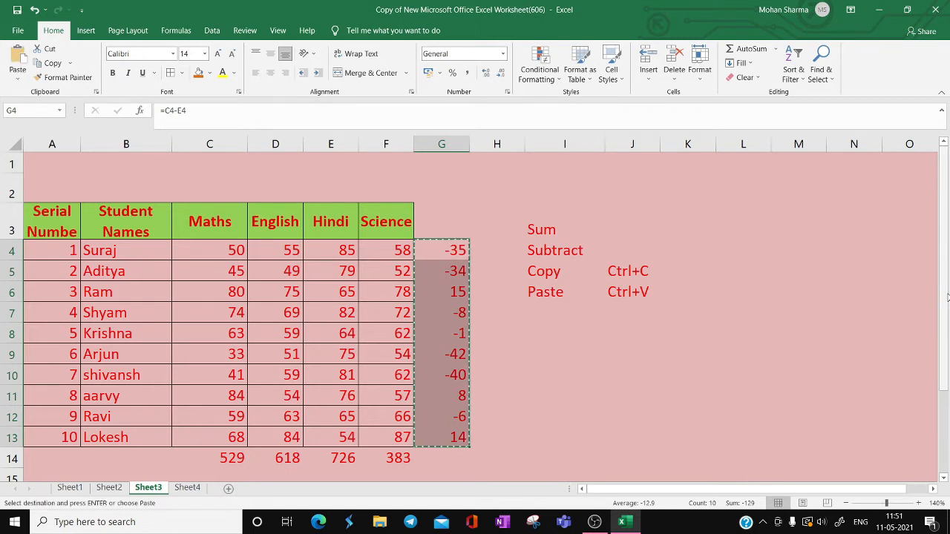
key(ctrl+q)
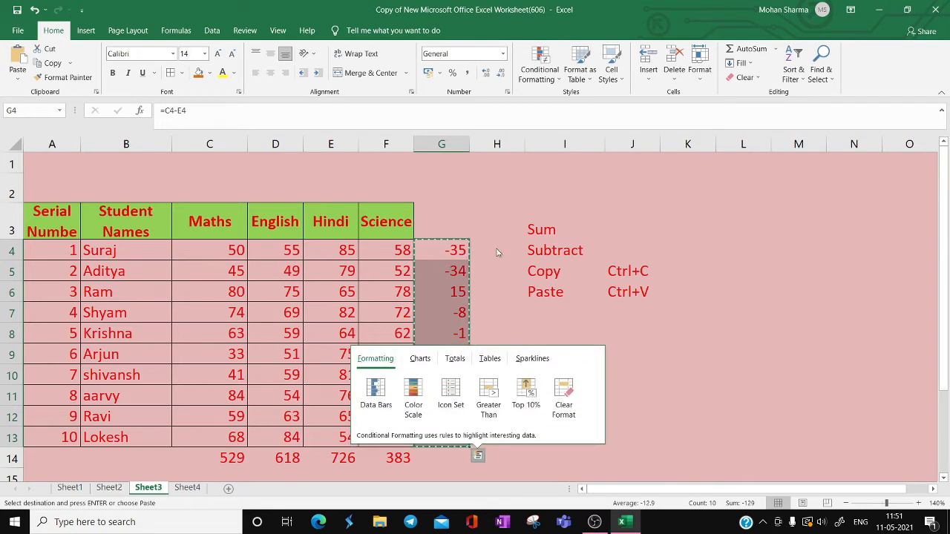
drag(497, 253, 497, 438)
key(ctrl+v)
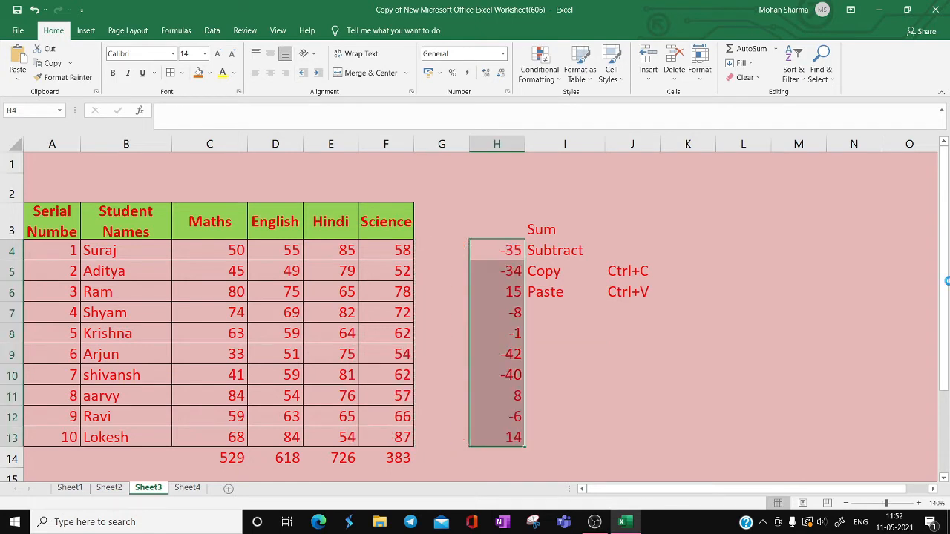
click(698, 342)
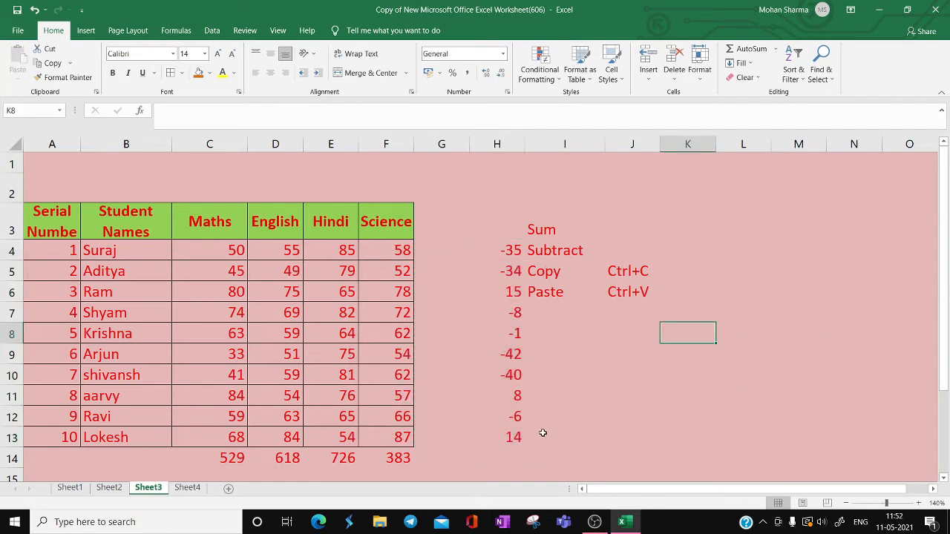
- Enter the label "Cut" in I7 and its shortcut text "Ctrl+X" in J7
click(536, 308)
text(Cut)
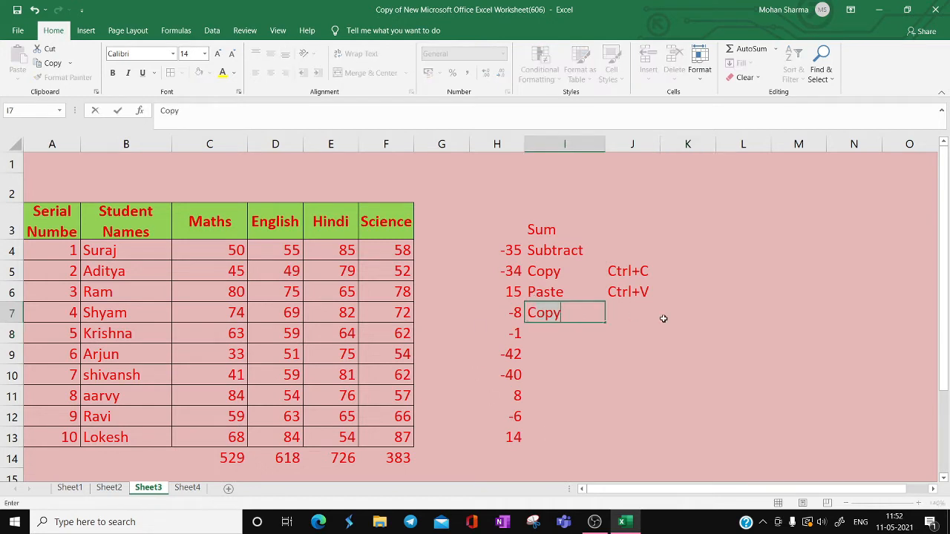
key(Tab)
text(C)
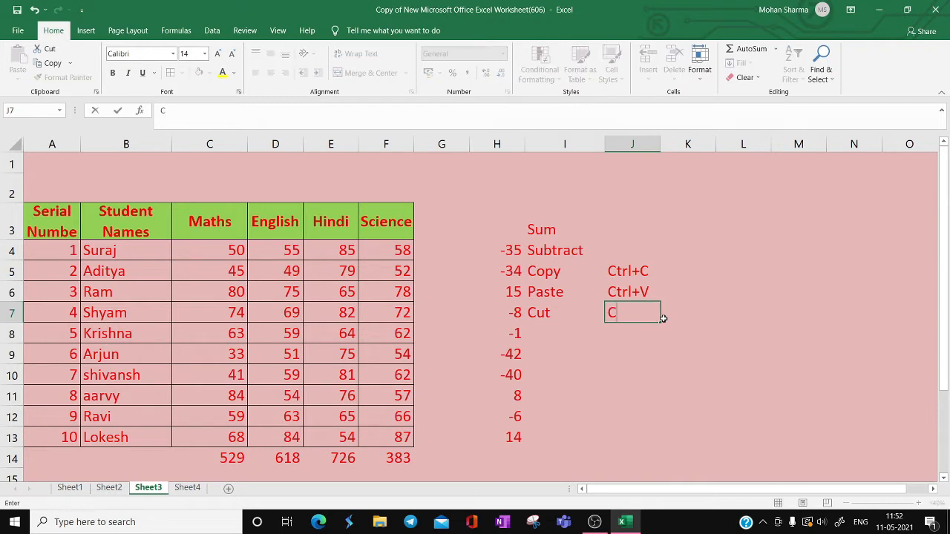
text(trl+X)
key(Return)
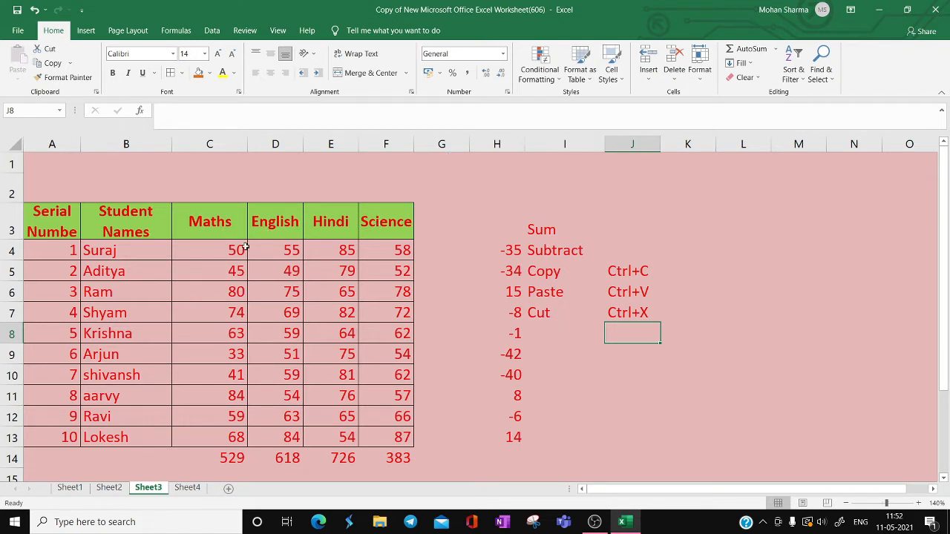
- Switch Wrap Text off and back on for the Student Names header in B3
click(215, 221)
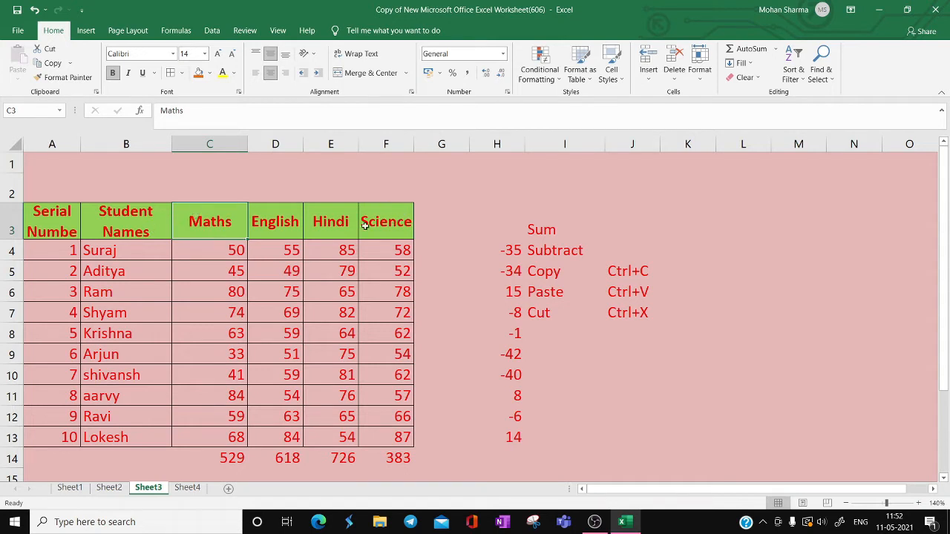
click(137, 234)
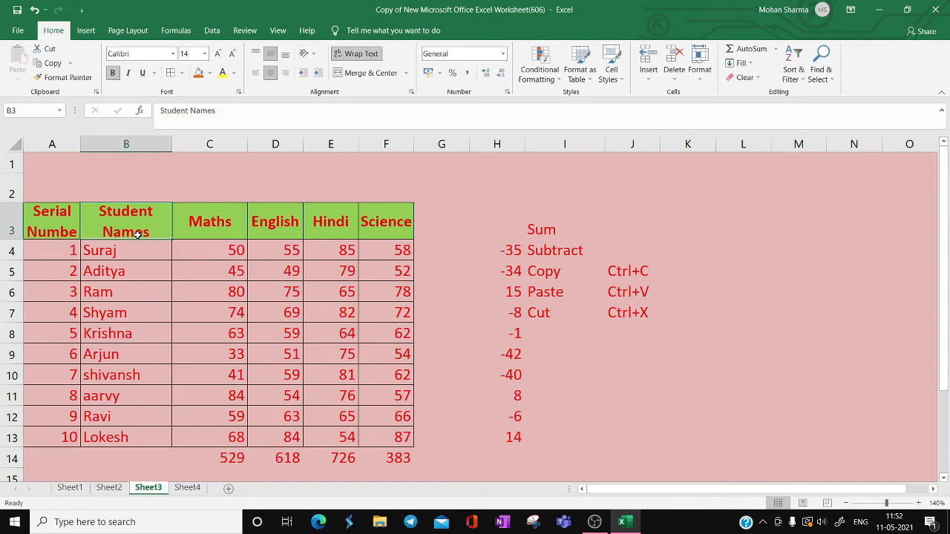
click(359, 53)
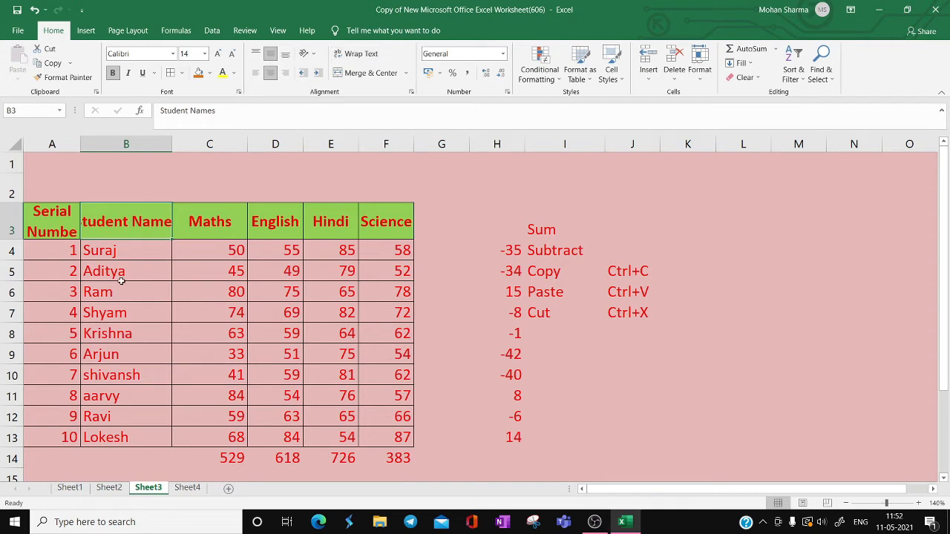
click(361, 54)
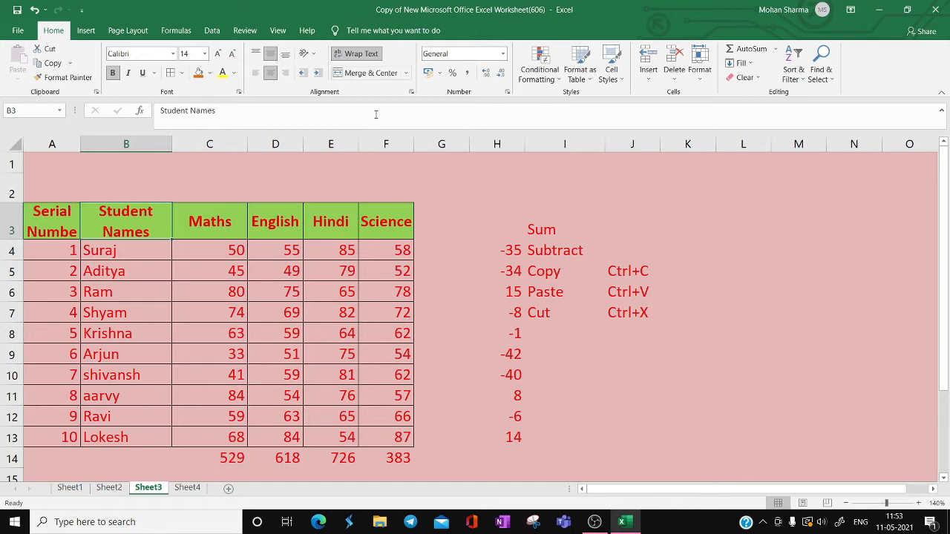
- Enter the heading "Subject" in C2 and merge and center it across C2:F2 above the subject columns
drag(222, 190, 274, 187)
click(240, 189)
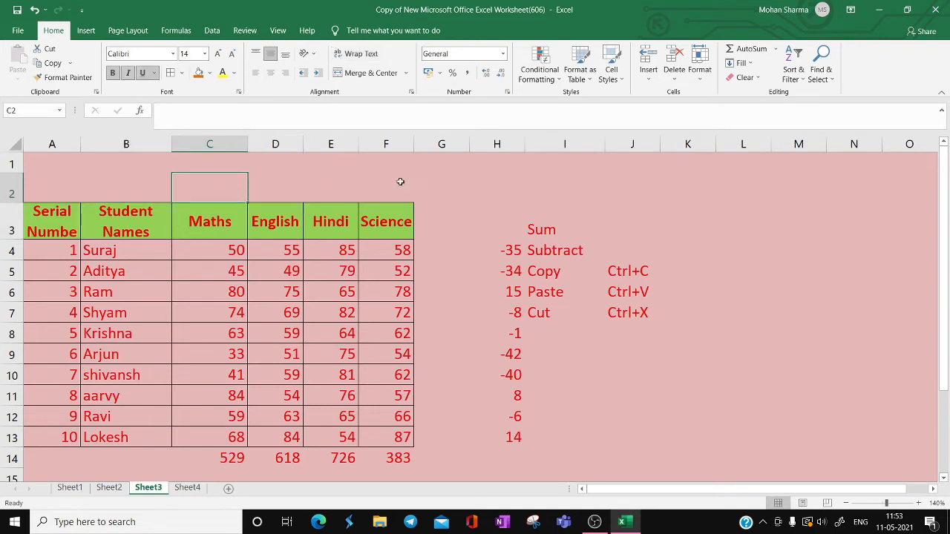
text(Subject)
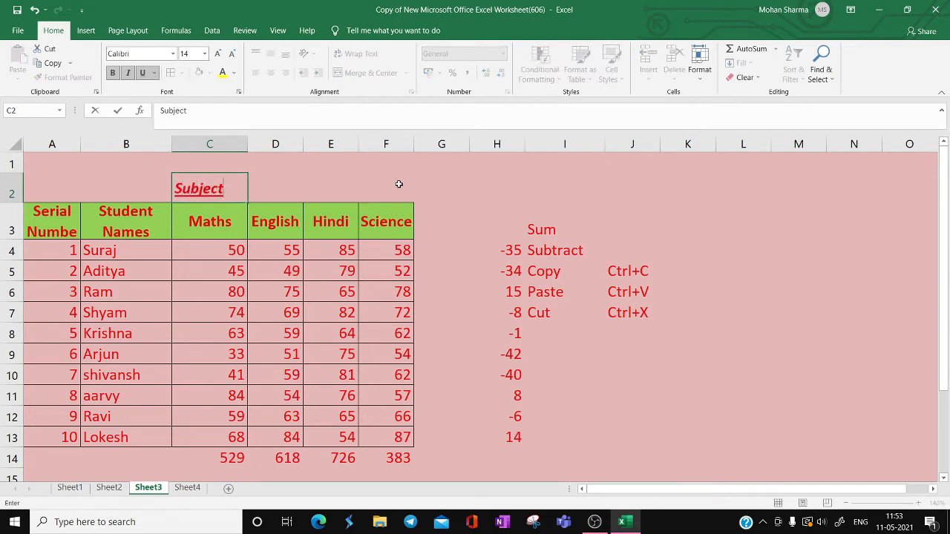
click(454, 199)
drag(199, 189, 377, 182)
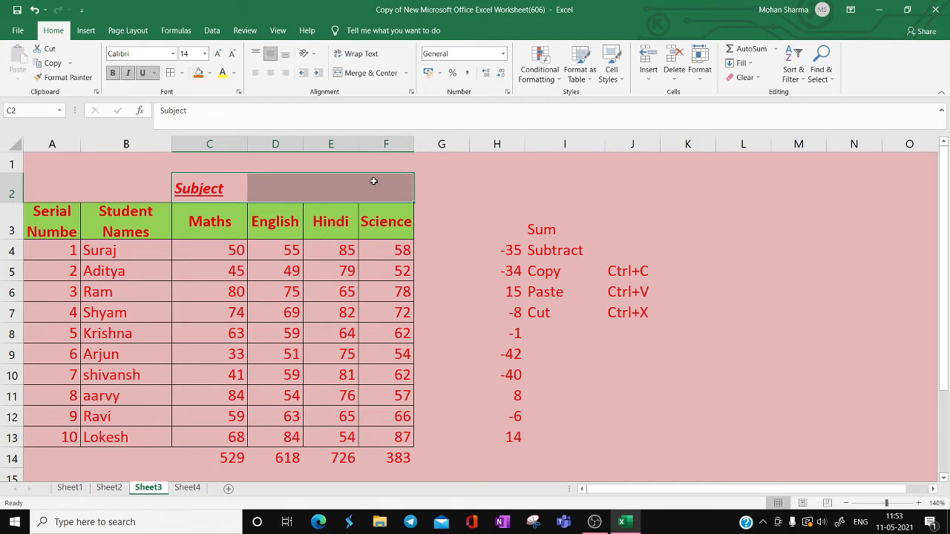
click(362, 73)
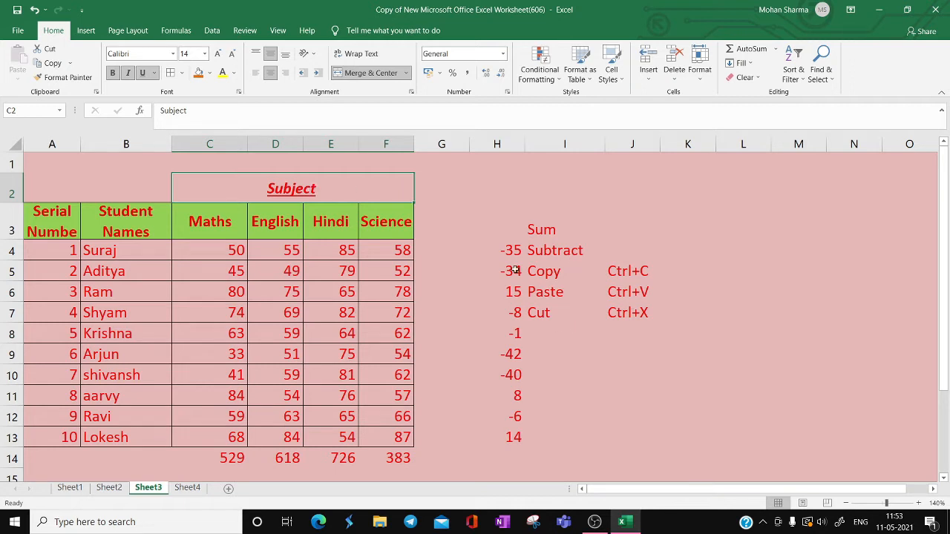
- Clear the subtraction results from H4:H13
drag(512, 252, 513, 434)
key(Delete)
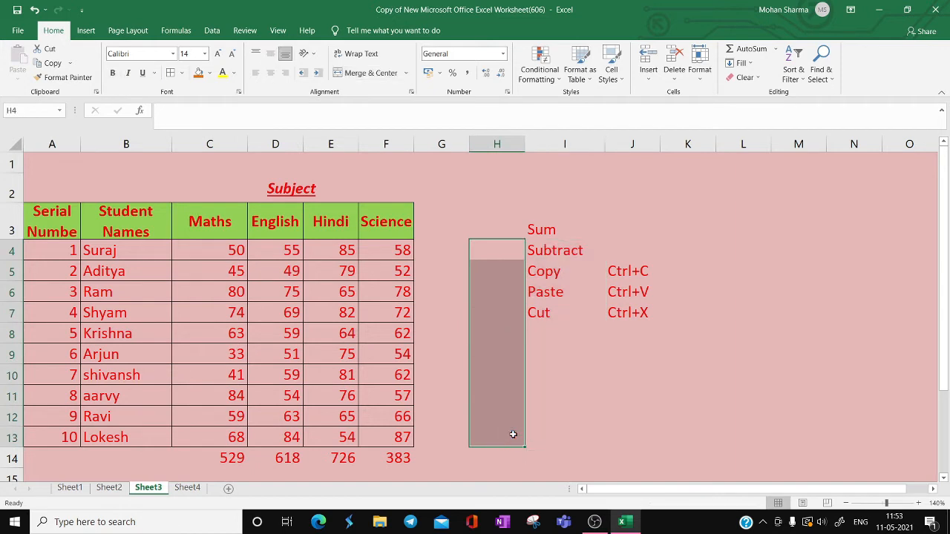
- Apply all borders to the merged Subject heading in C2:F2
click(549, 333)
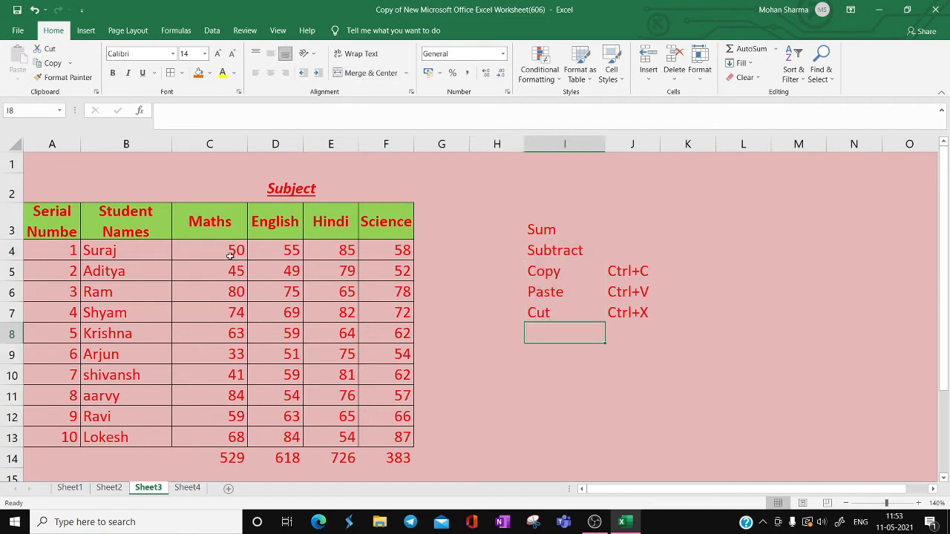
click(278, 189)
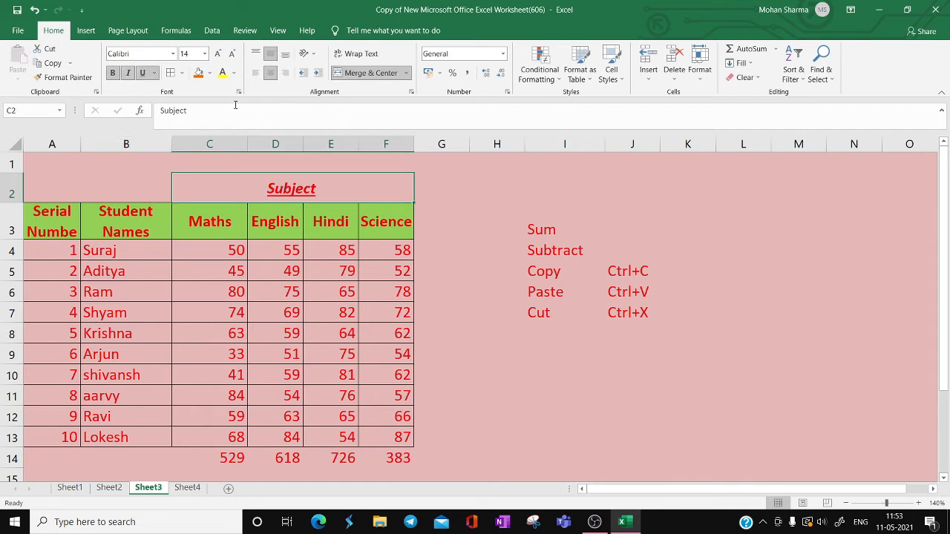
click(182, 73)
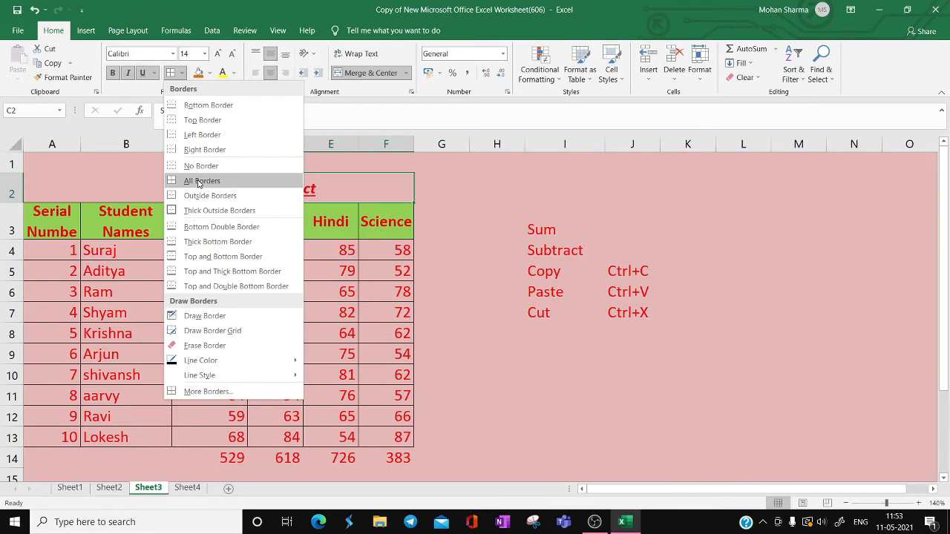
click(198, 183)
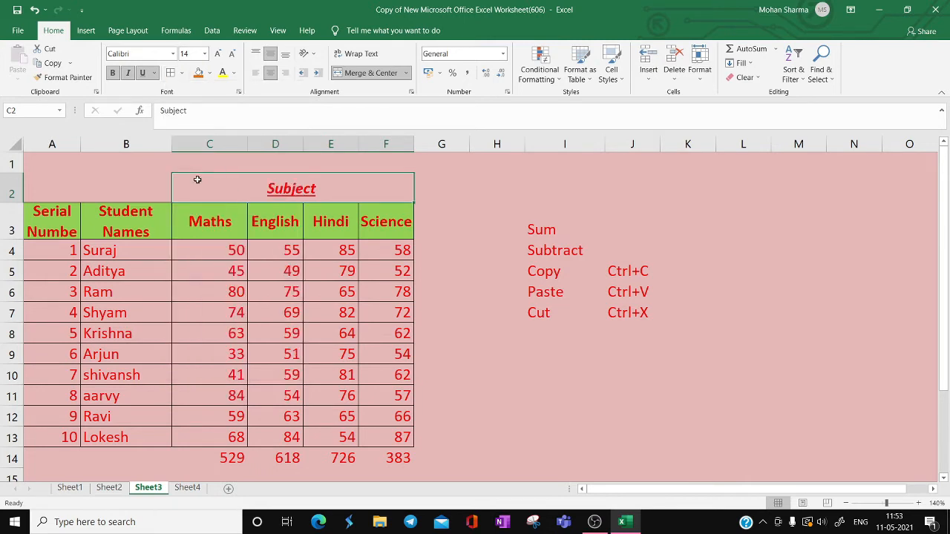
click(641, 367)
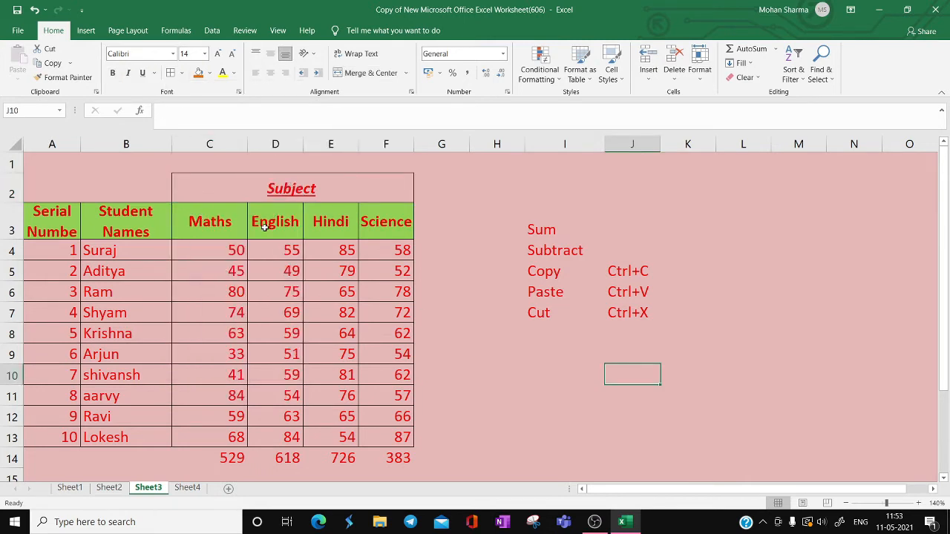
- Merge and center the Student Names header across B2:B3 and the Serial Number header across A2:A3
click(132, 221)
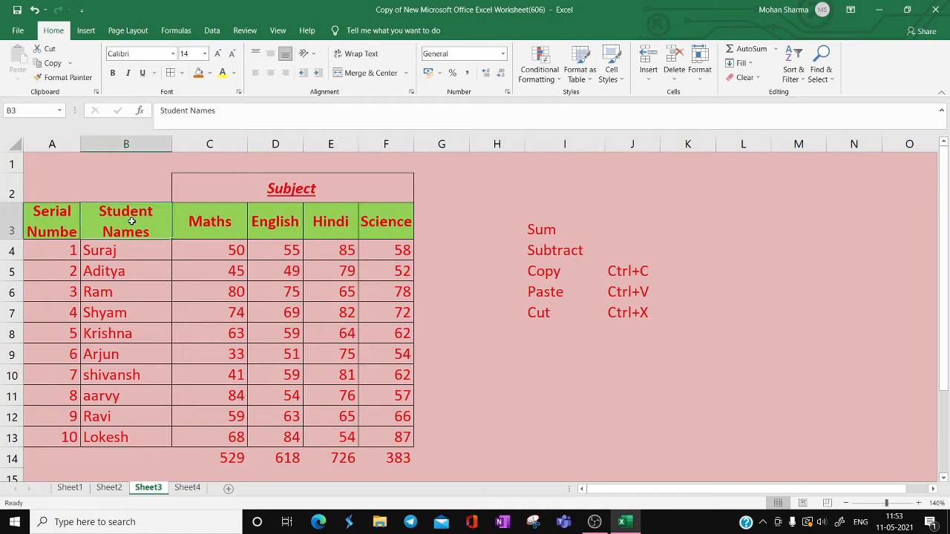
drag(132, 221, 127, 198)
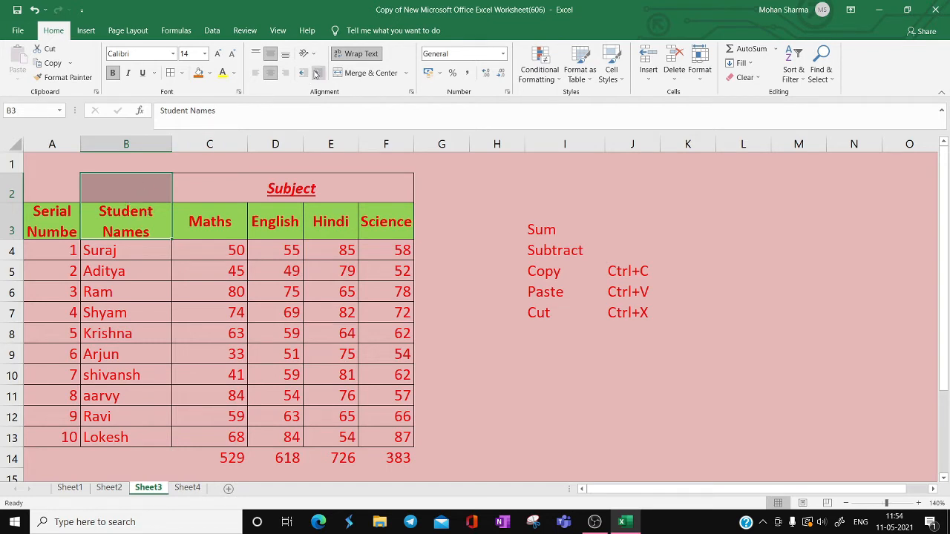
click(365, 72)
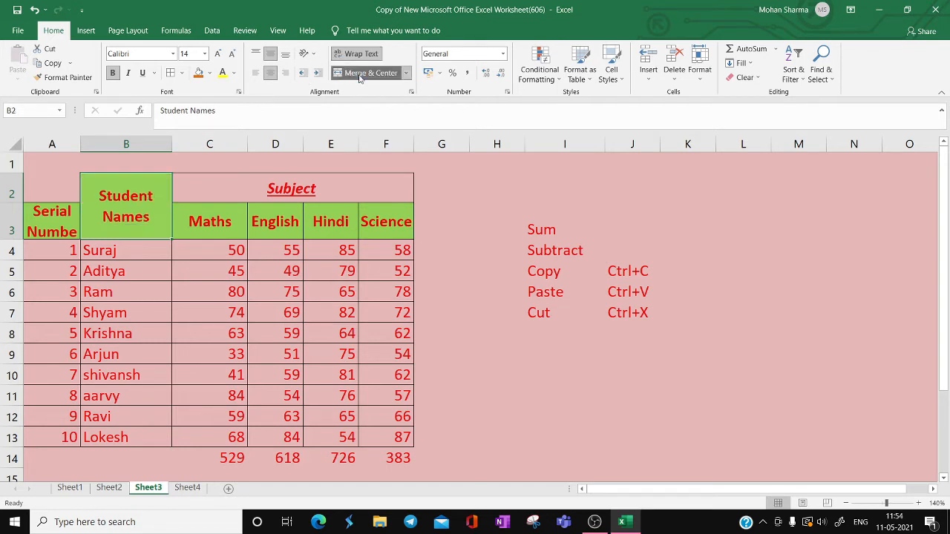
click(65, 211)
drag(66, 211, 63, 189)
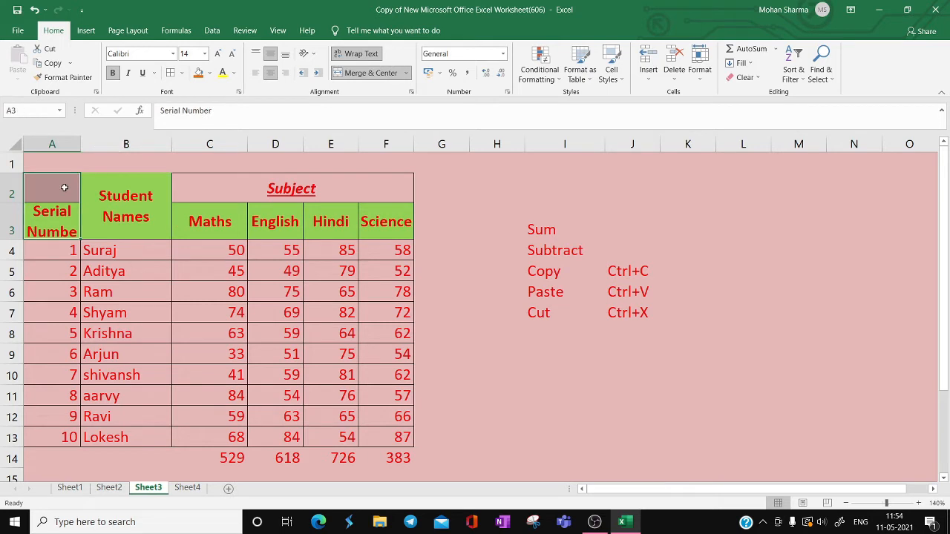
click(365, 72)
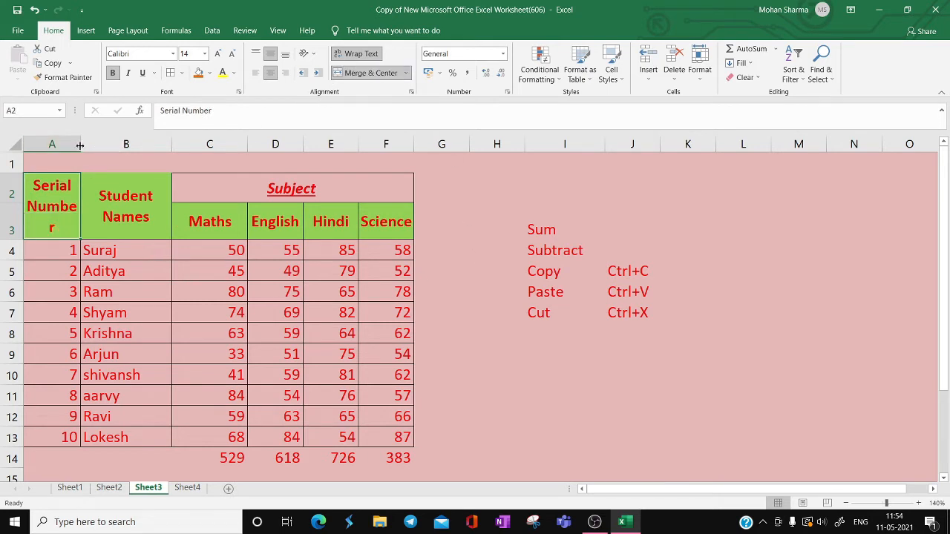
- Widen column A so "Serial Number" fits on two lines, and reduce the heights of rows 2 and 3
drag(80, 144, 88, 146)
drag(88, 145, 89, 145)
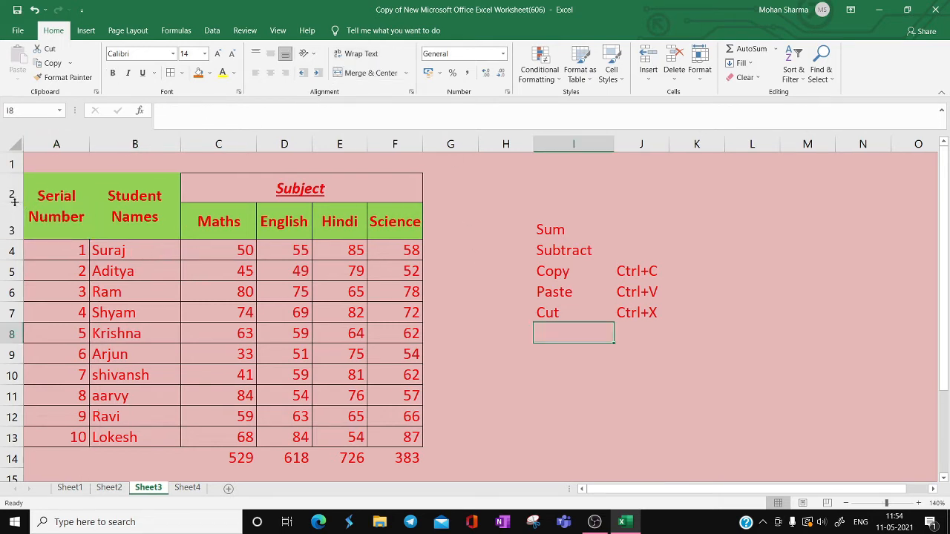
drag(13, 202, 6, 194)
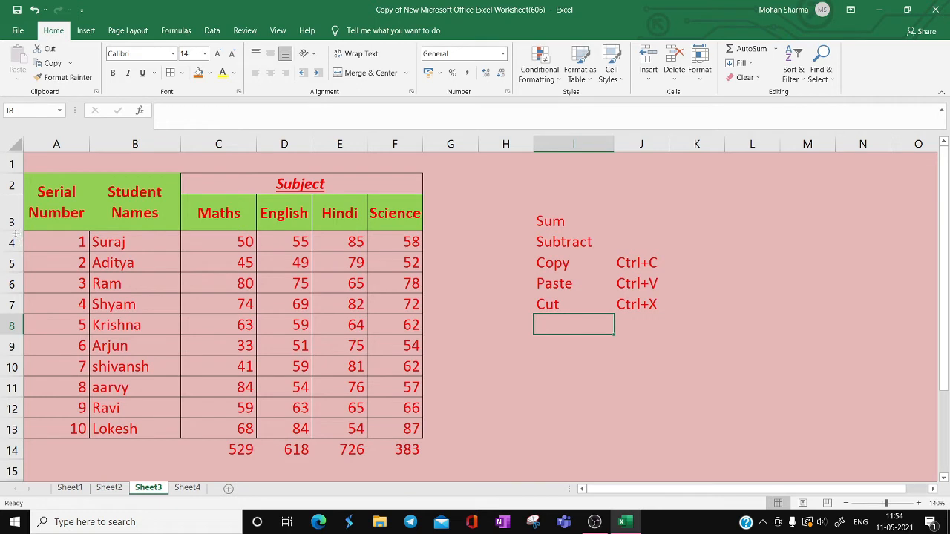
drag(12, 231, 13, 218)
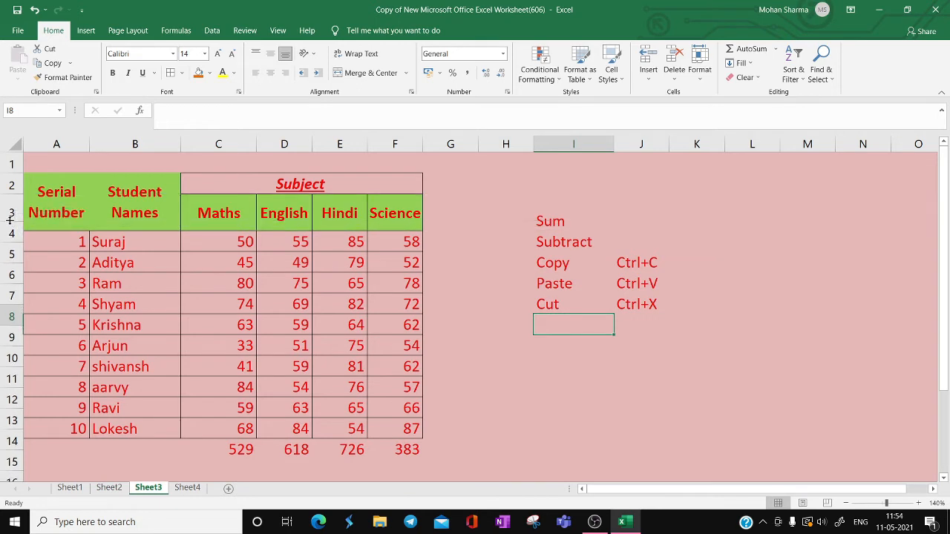
- Apply all borders to the merged Serial Number and Student Names headers in A2:B3
drag(64, 197, 134, 190)
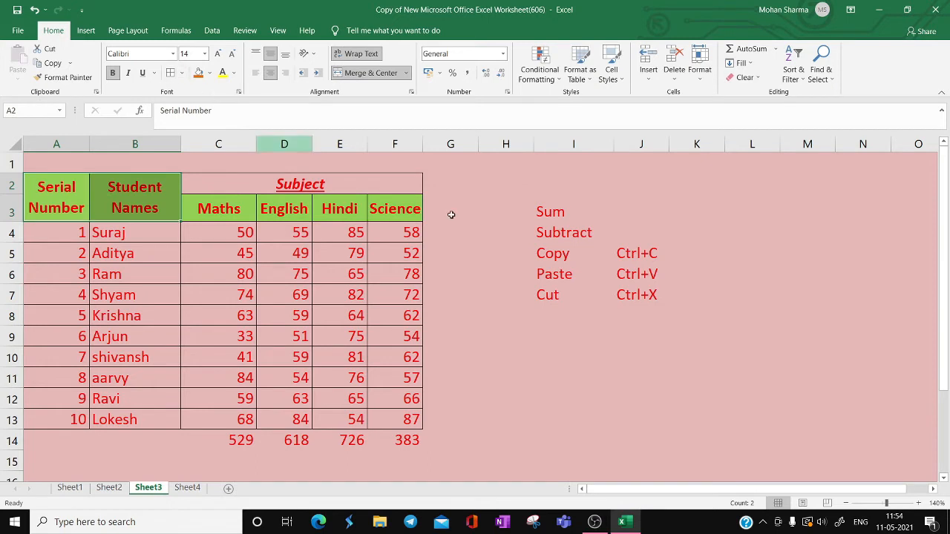
click(644, 294)
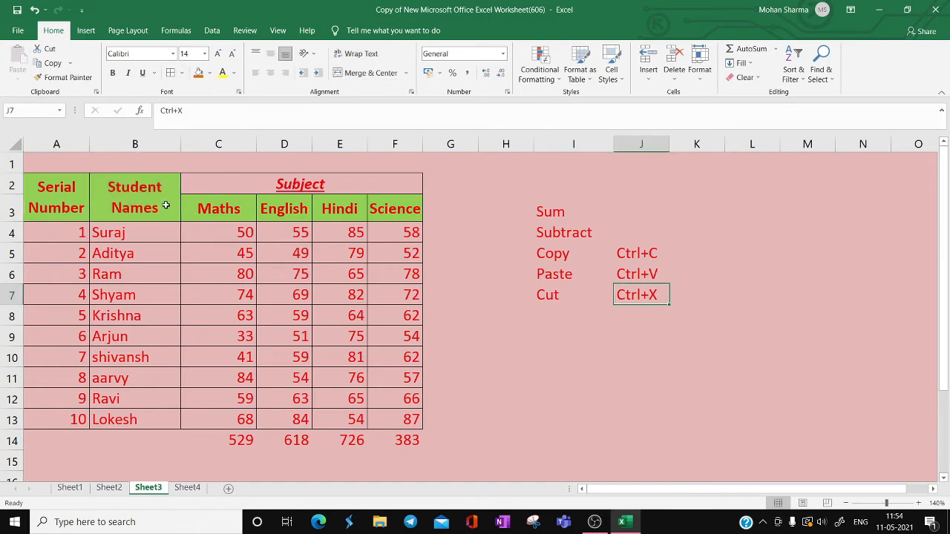
- Fill the merged Subject heading in C2:F2 with the recently used light green color
click(222, 211)
click(270, 180)
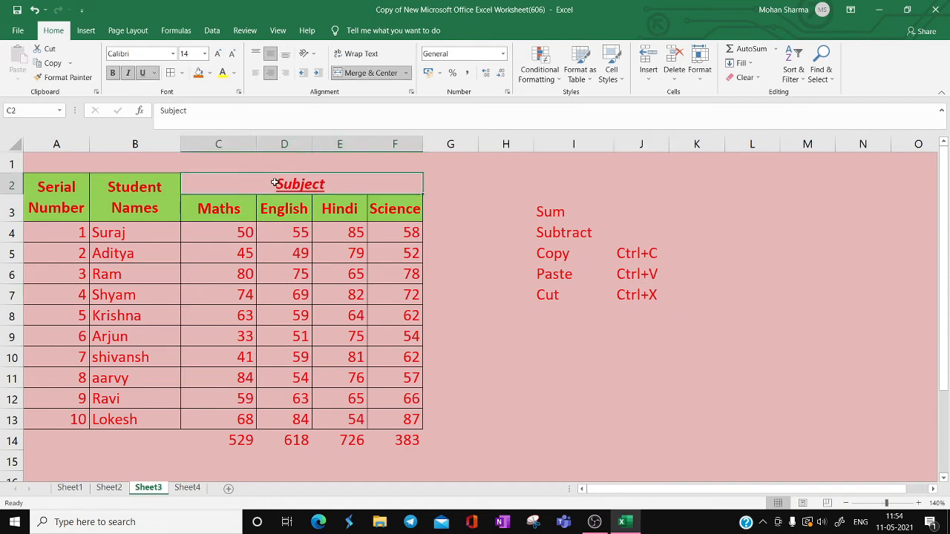
click(234, 75)
click(210, 73)
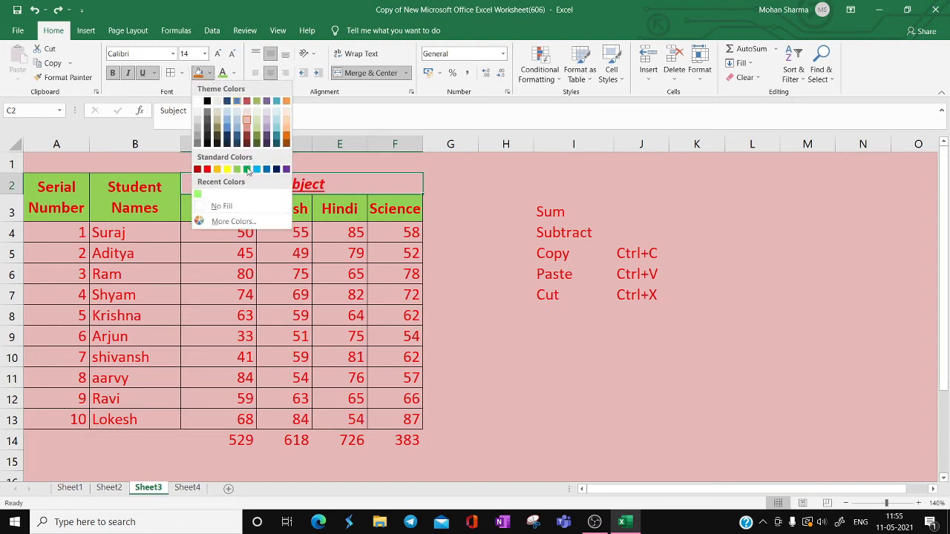
click(197, 193)
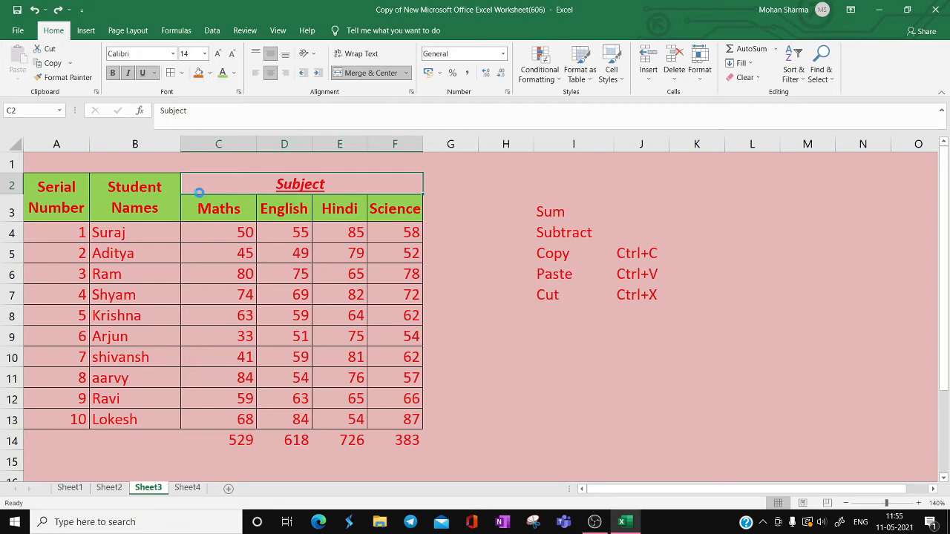
click(629, 293)
click(581, 356)
- Enter the labels "Undo", "Wrap Text" and "Merge Center" in I8, I9 and I10 below the Cut label
scroll(509, 350, down, 2)
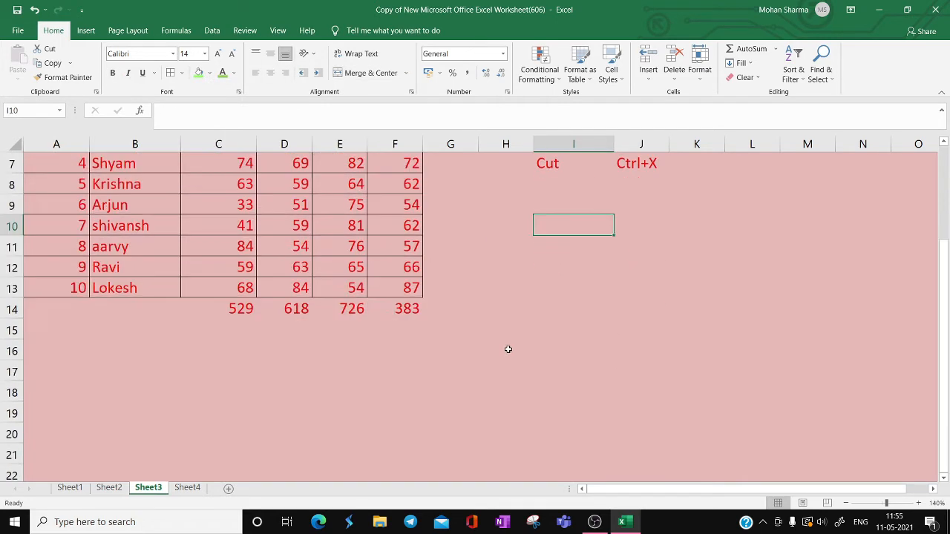
scroll(512, 349, up, 2)
click(573, 315)
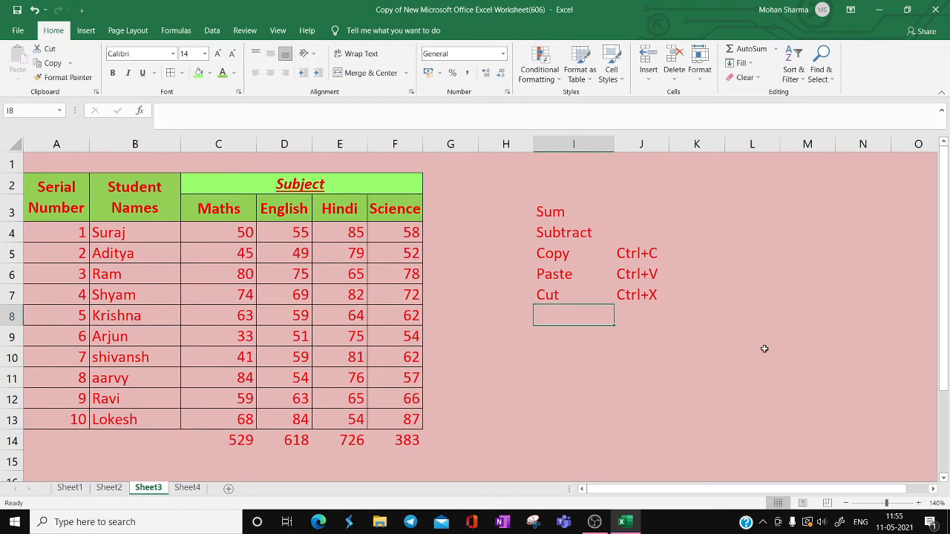
text(Undo)
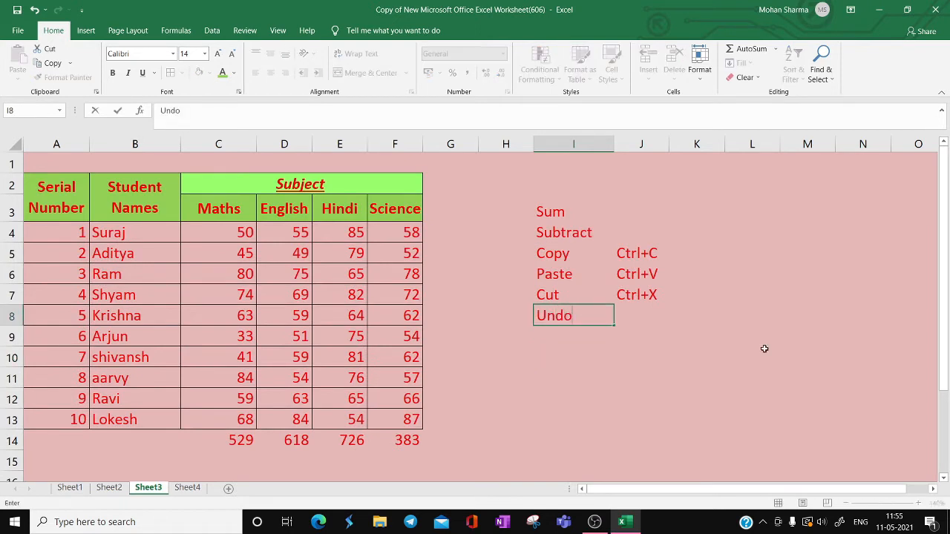
key(Return)
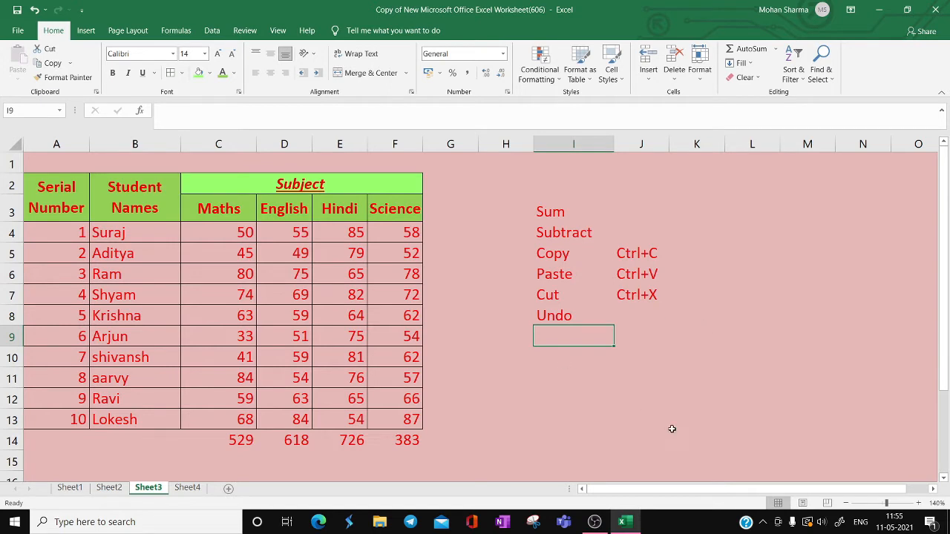
text(Wrap )
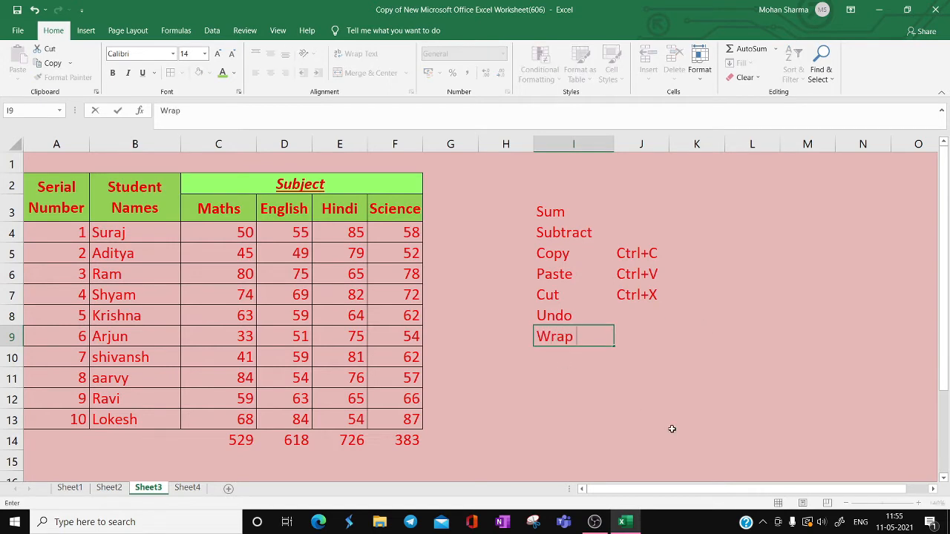
text(Text)
key(Return)
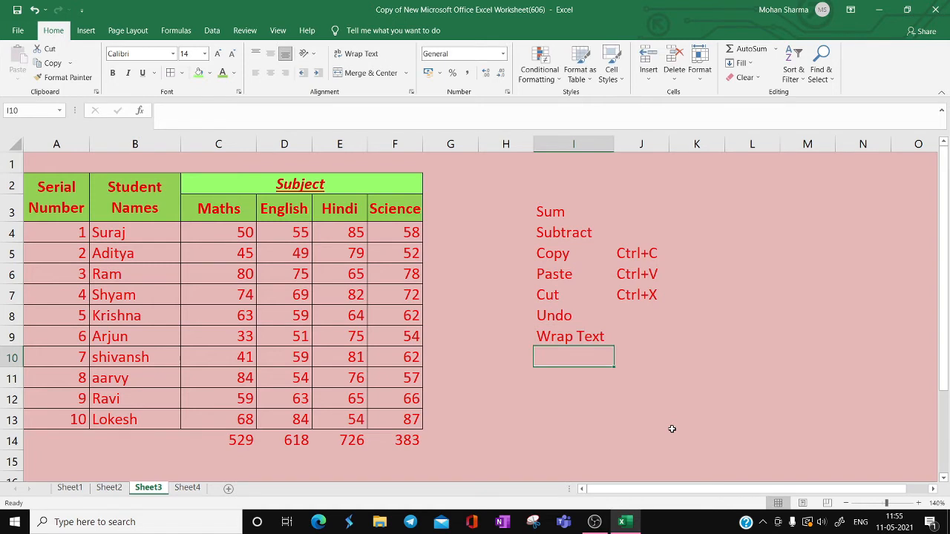
text(Merge )
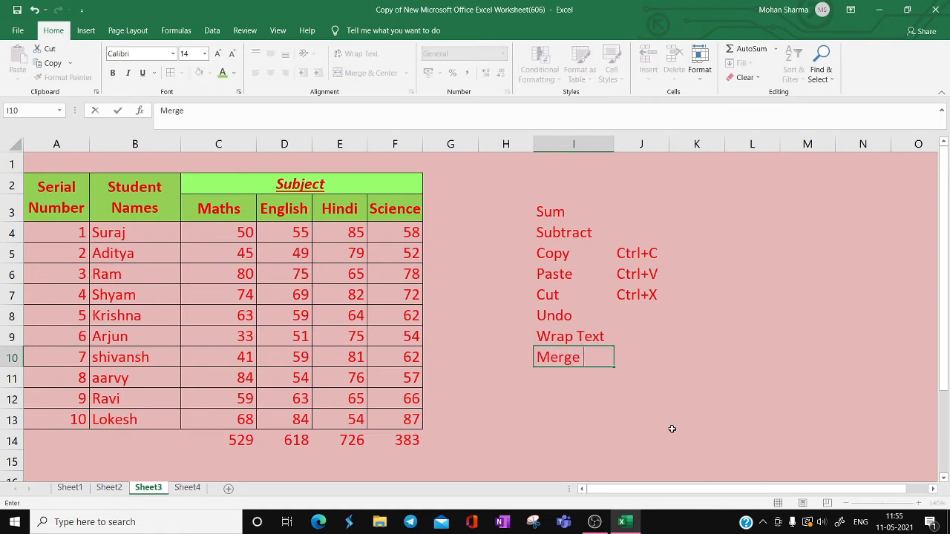
text(Center)
key(Return)
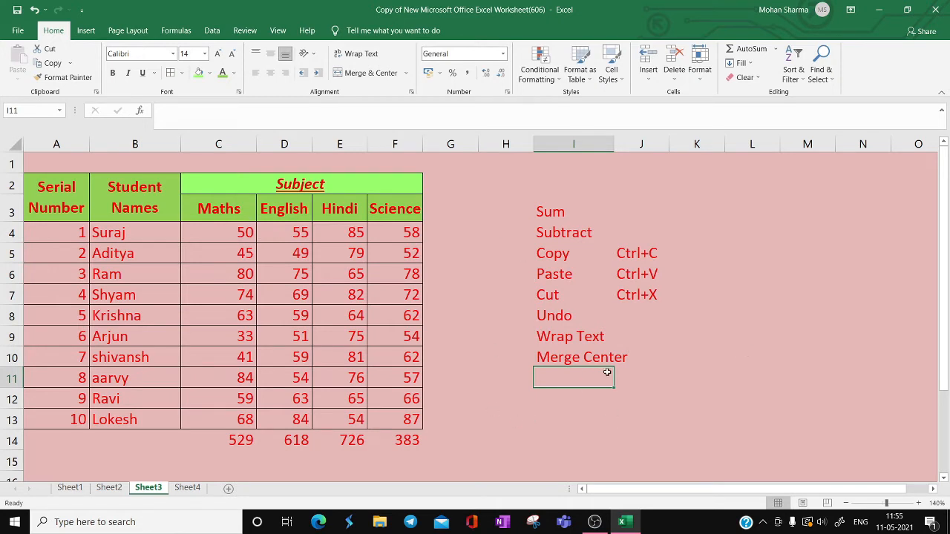
- Switch bold off and back on for the Student Names header, and make it italic and underlined
click(137, 208)
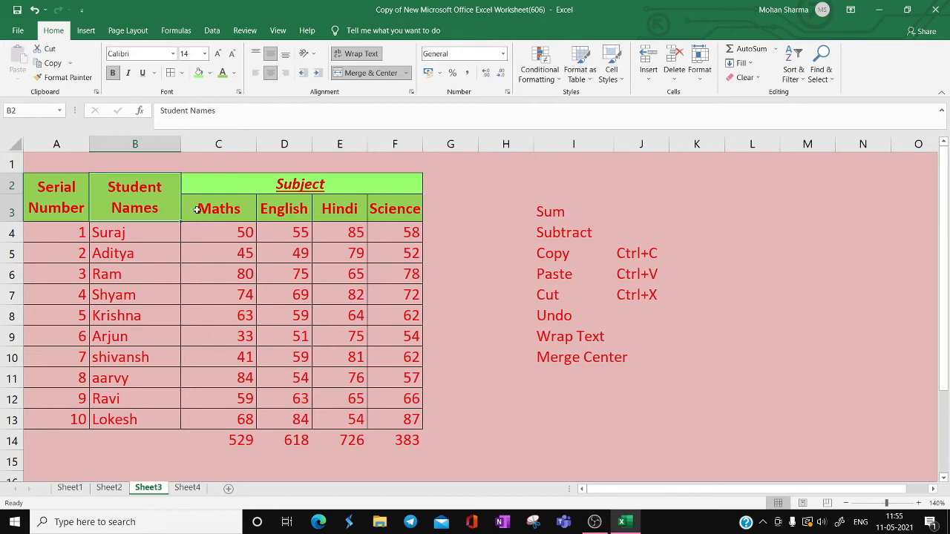
click(114, 73)
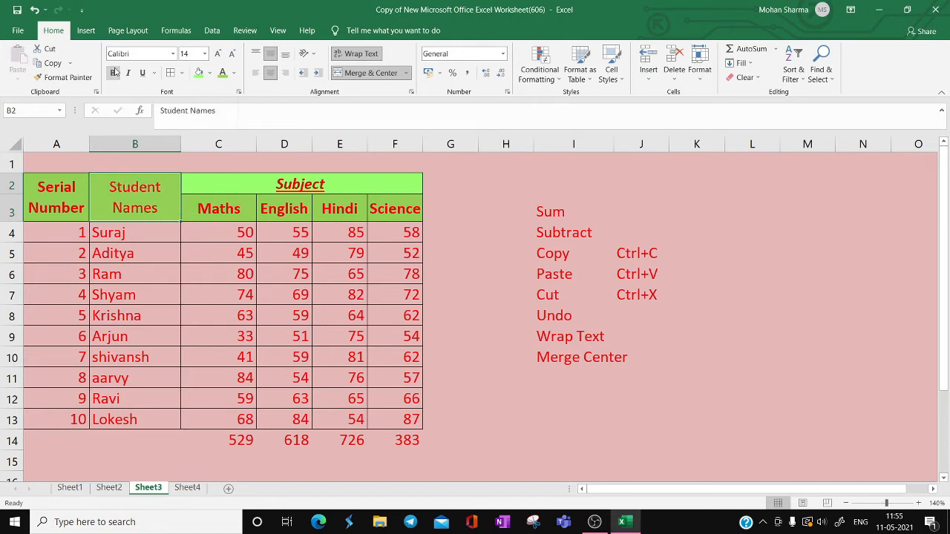
click(116, 73)
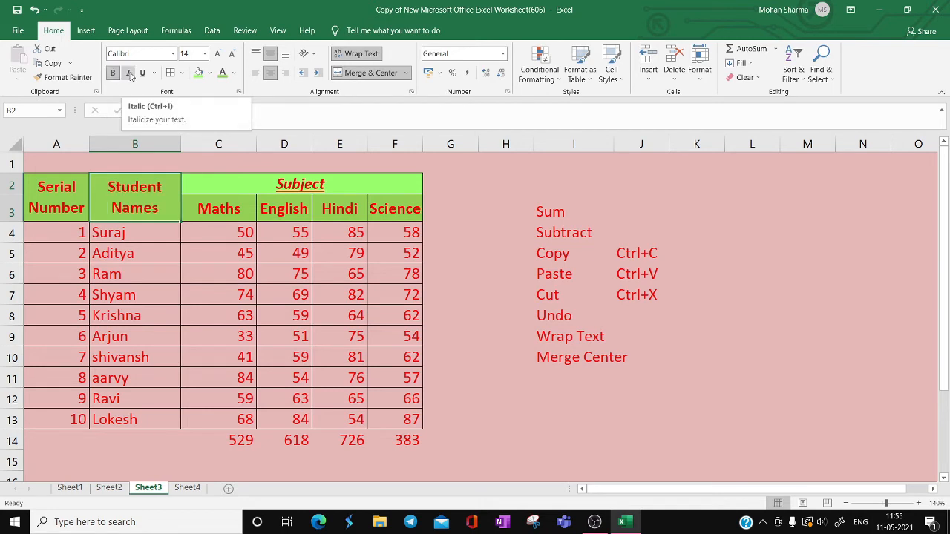
click(130, 73)
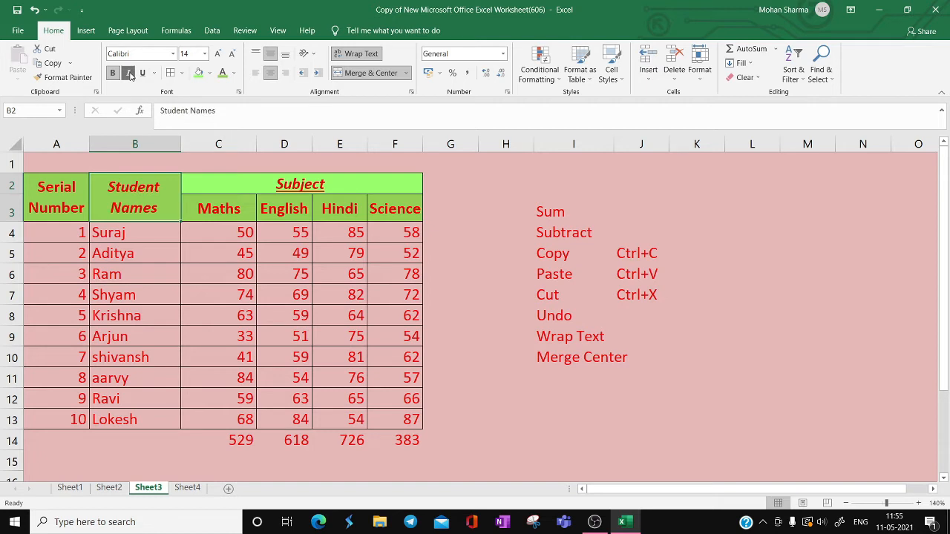
click(142, 73)
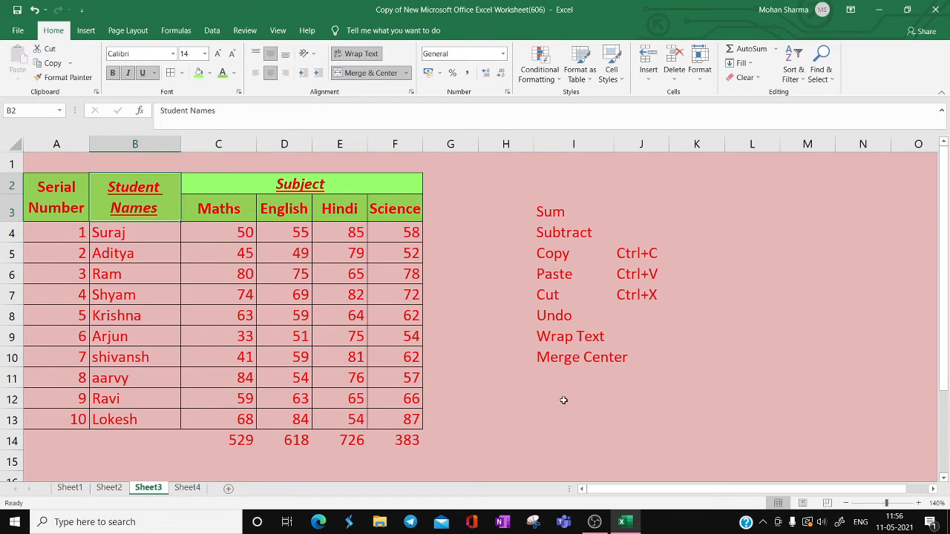
- Insert a table over the empty range A17:F25 below the marks table, leaving the headers option off
scroll(561, 394, down, 1)
scroll(561, 394, up, 1)
scroll(615, 284, down, 1)
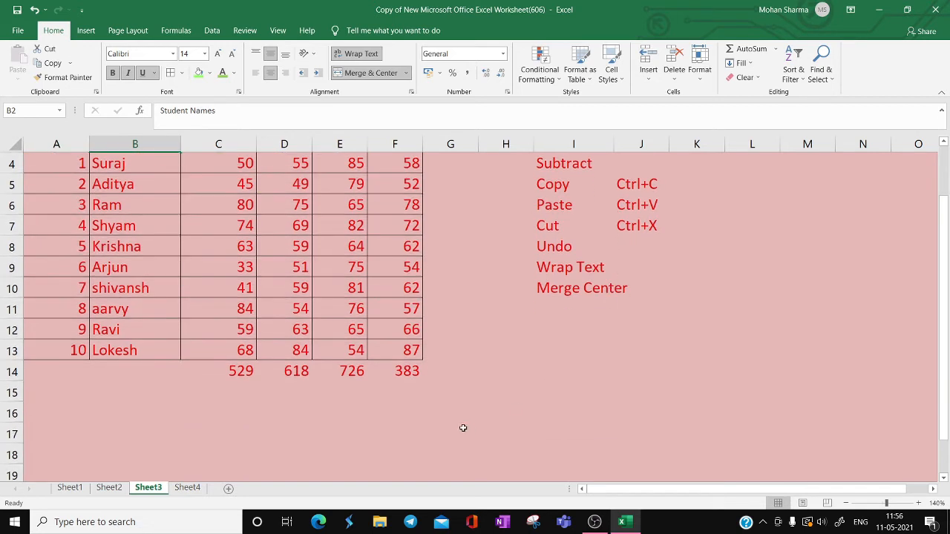
scroll(462, 404, down, 1)
scroll(463, 403, down, 2)
click(110, 268)
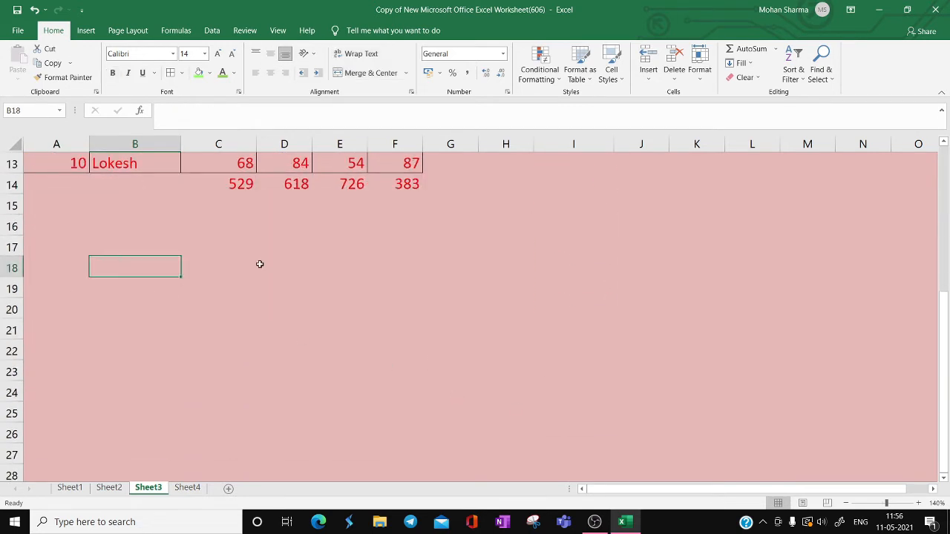
click(87, 30)
key(Up)
key(Left)
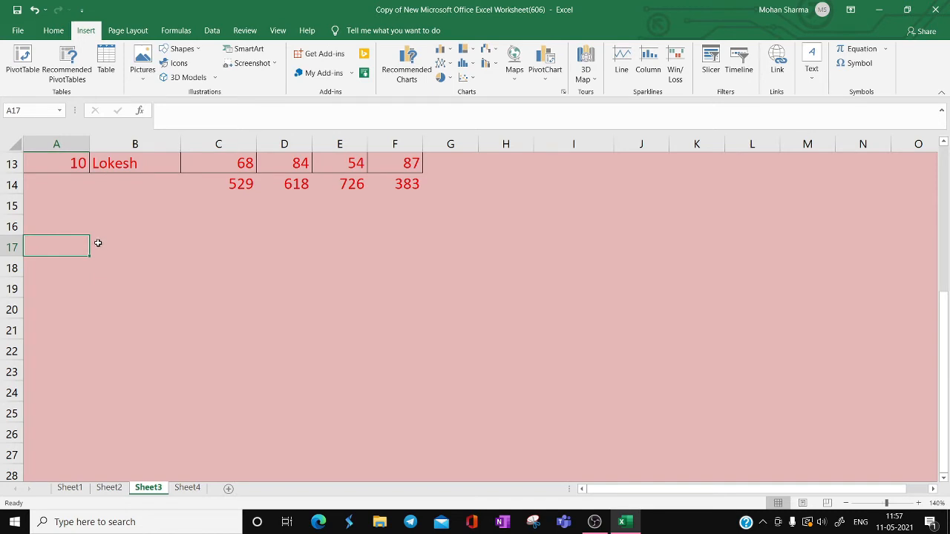
click(129, 260)
click(79, 239)
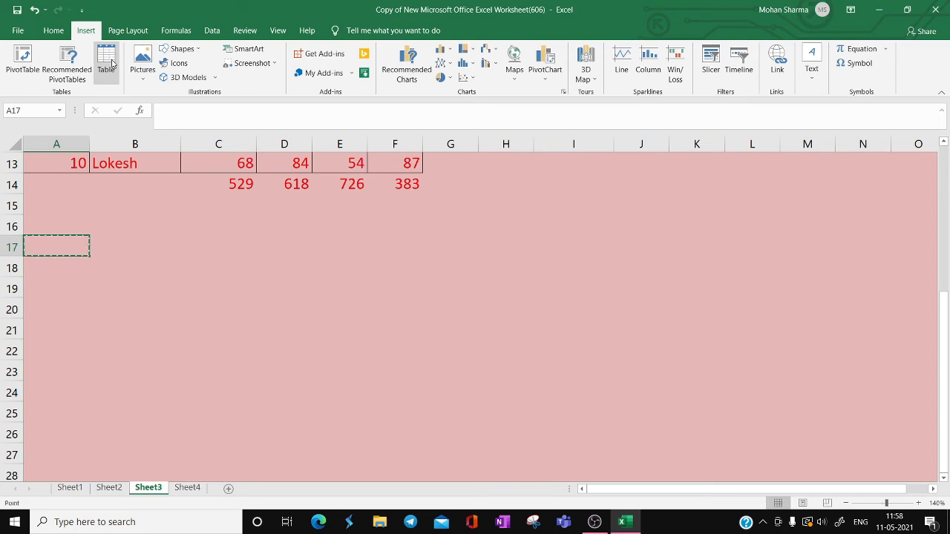
click(107, 63)
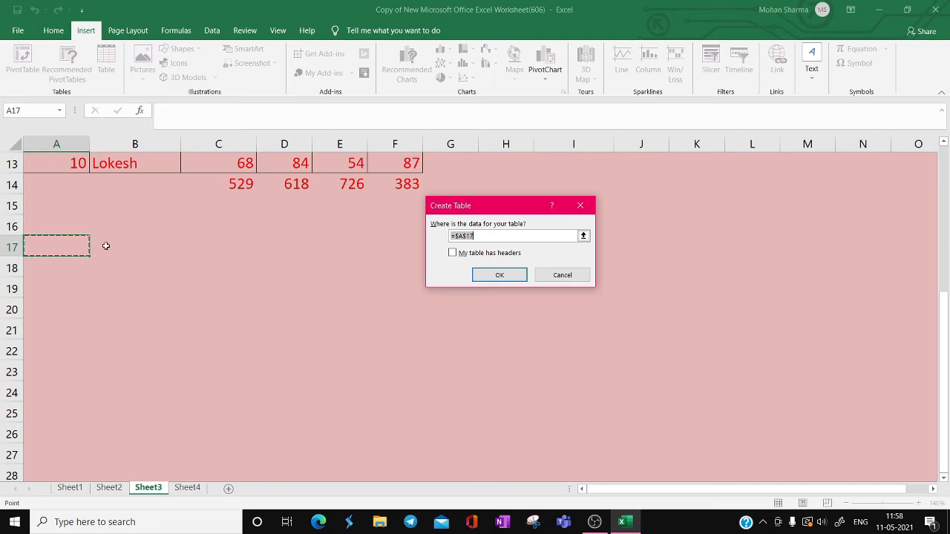
drag(64, 244, 394, 402)
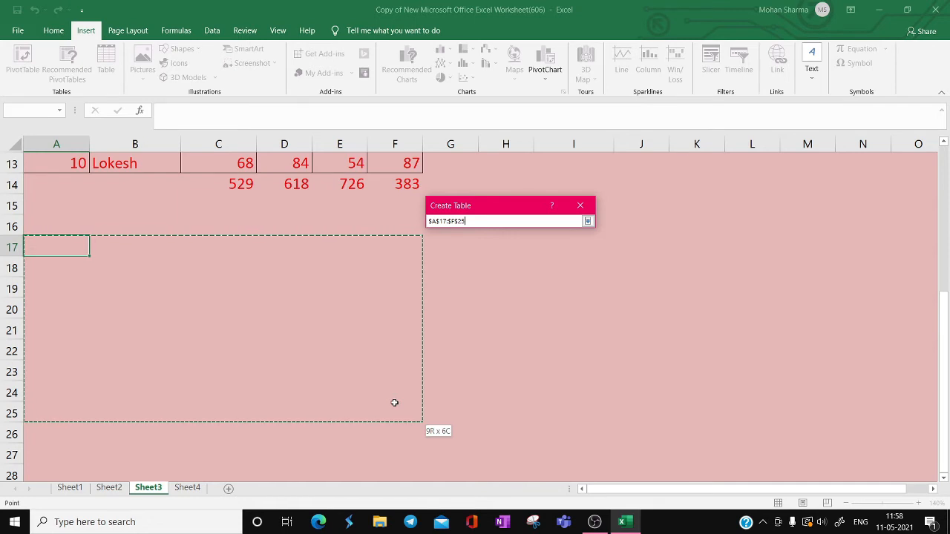
drag(394, 403, 394, 401)
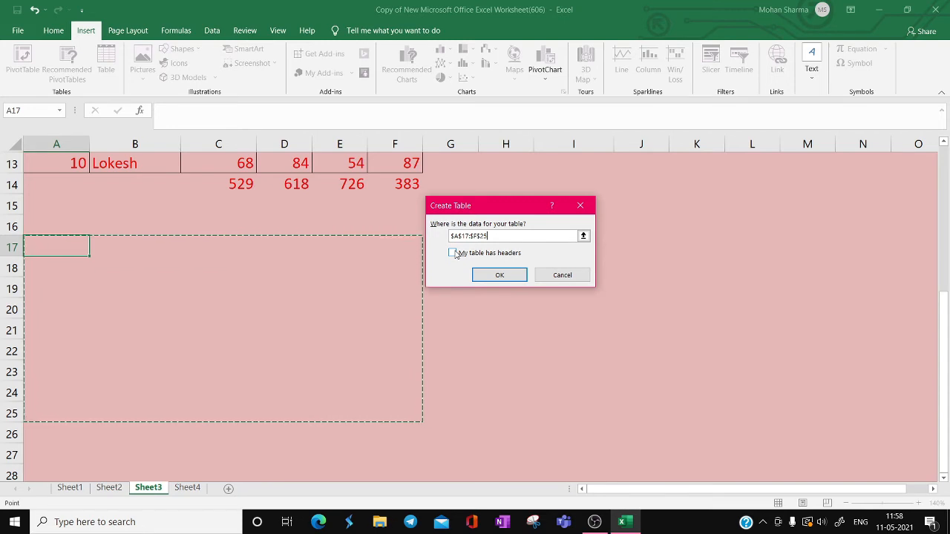
click(512, 274)
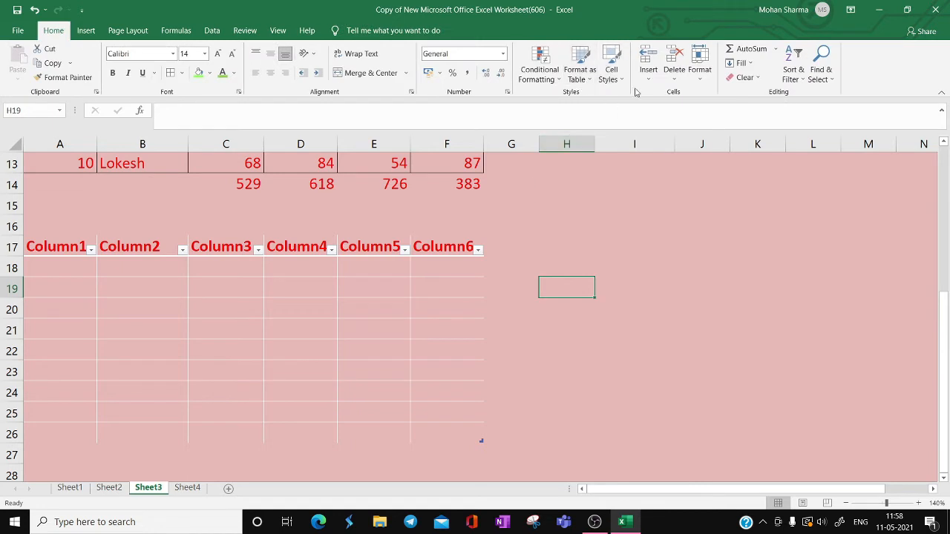
- Try the orange table style on the new table, followed by the blue one
click(266, 307)
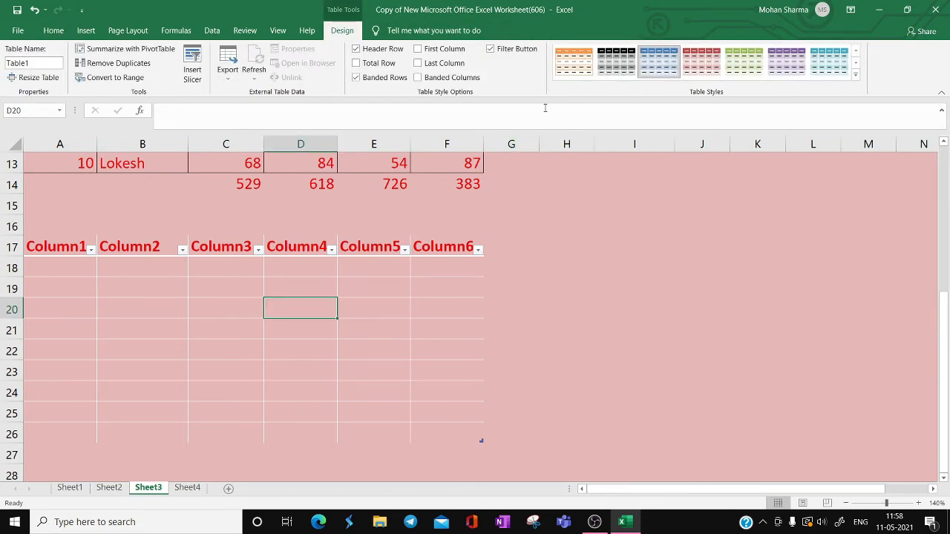
click(580, 76)
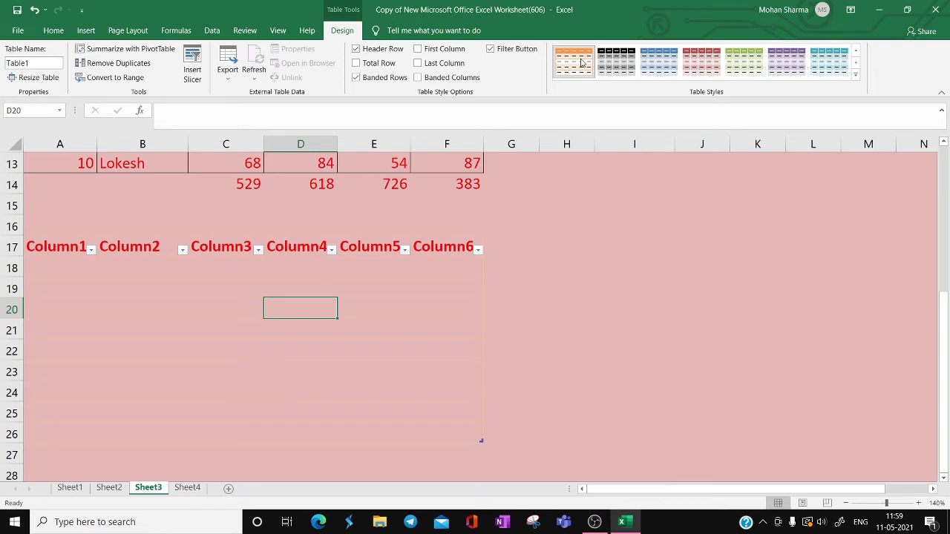
click(228, 321)
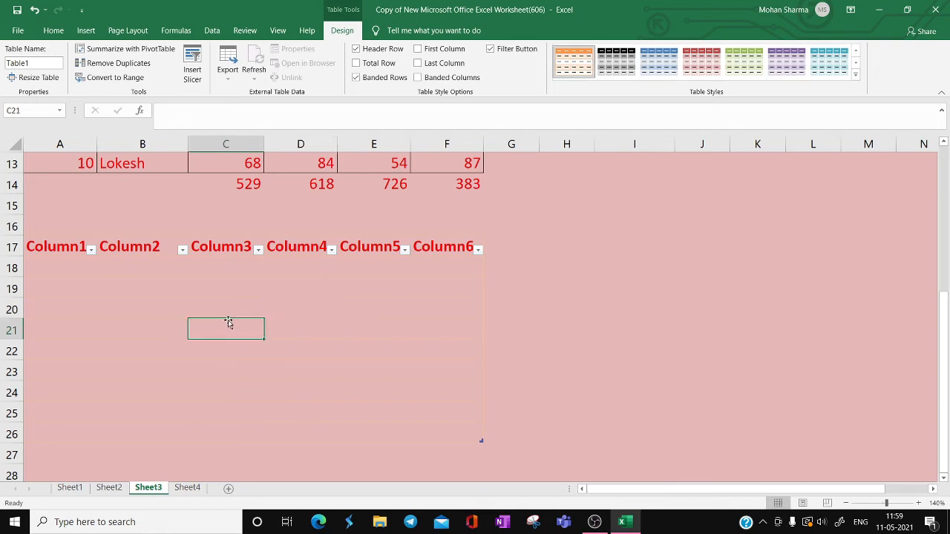
click(319, 259)
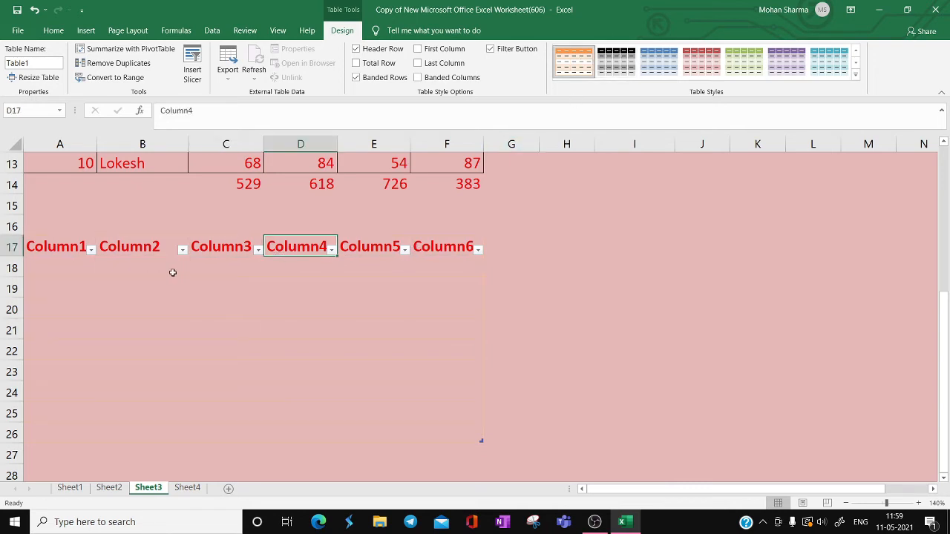
click(342, 312)
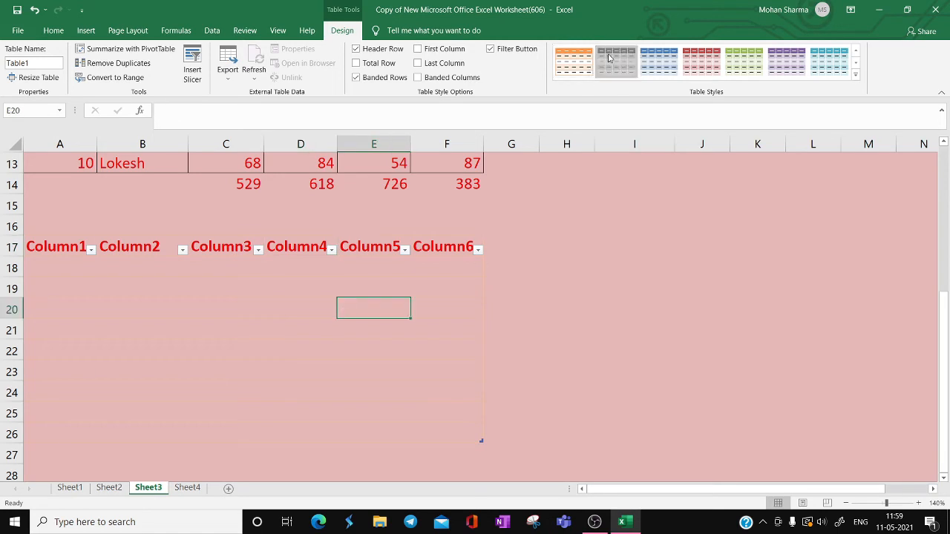
click(655, 72)
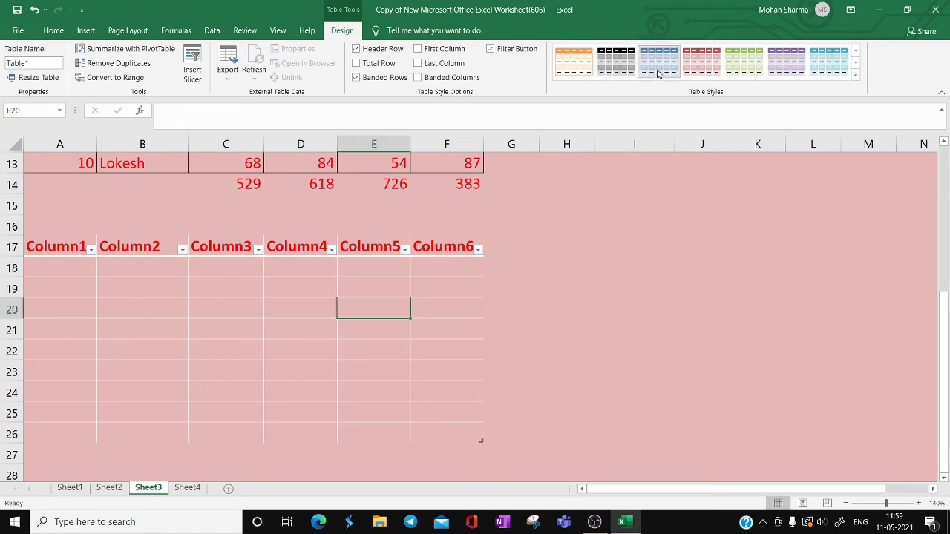
click(147, 332)
- Remove the fill color from all cells of Sheet3
click(12, 143)
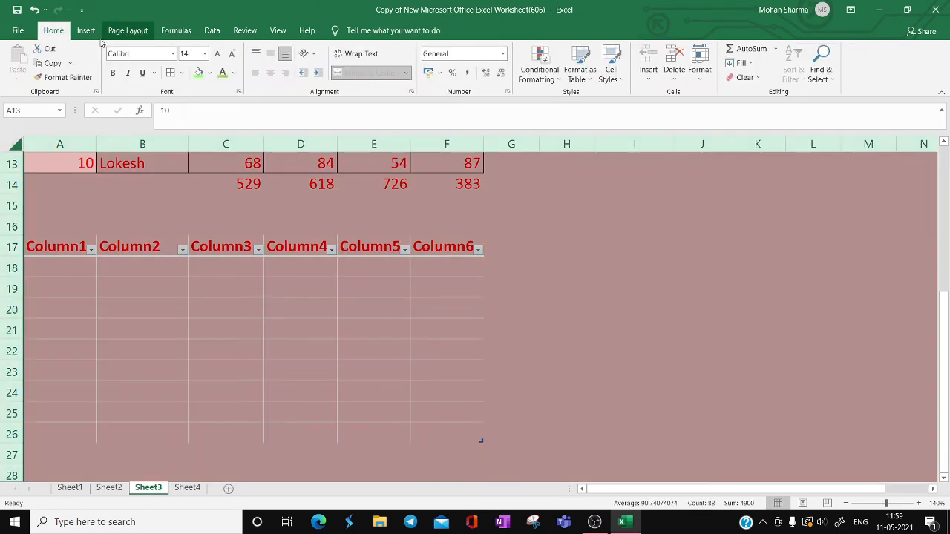
click(210, 73)
click(226, 207)
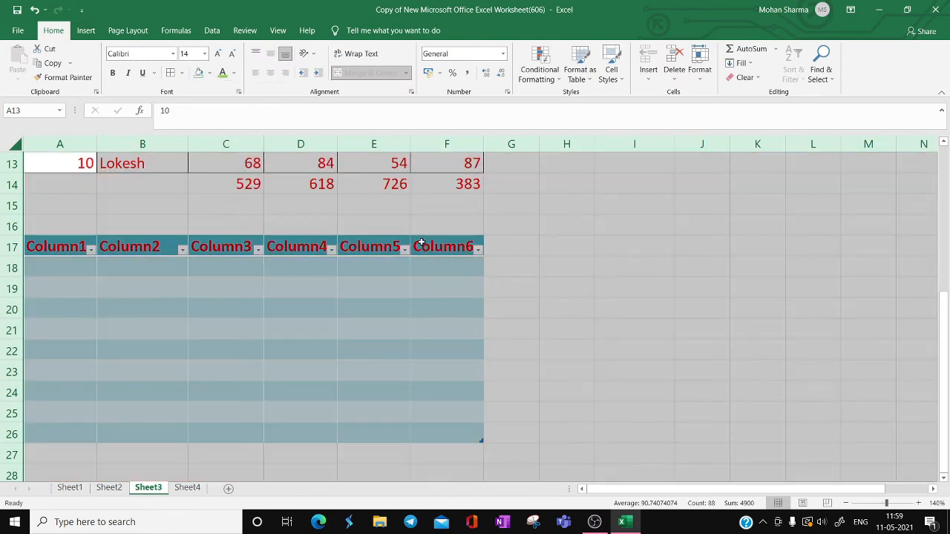
click(586, 282)
click(145, 351)
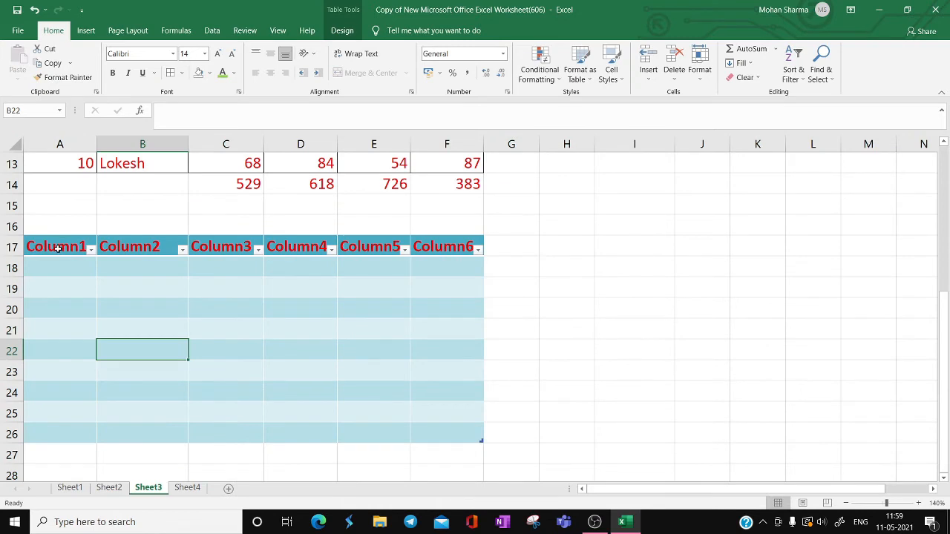
- Apply the orange table style with banded rows to the table starting at A17
drag(56, 249, 460, 442)
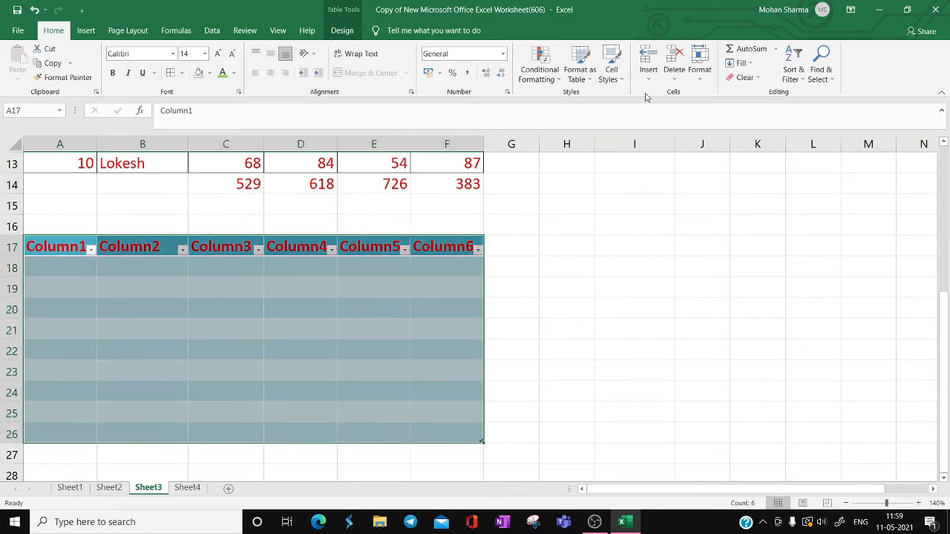
click(361, 288)
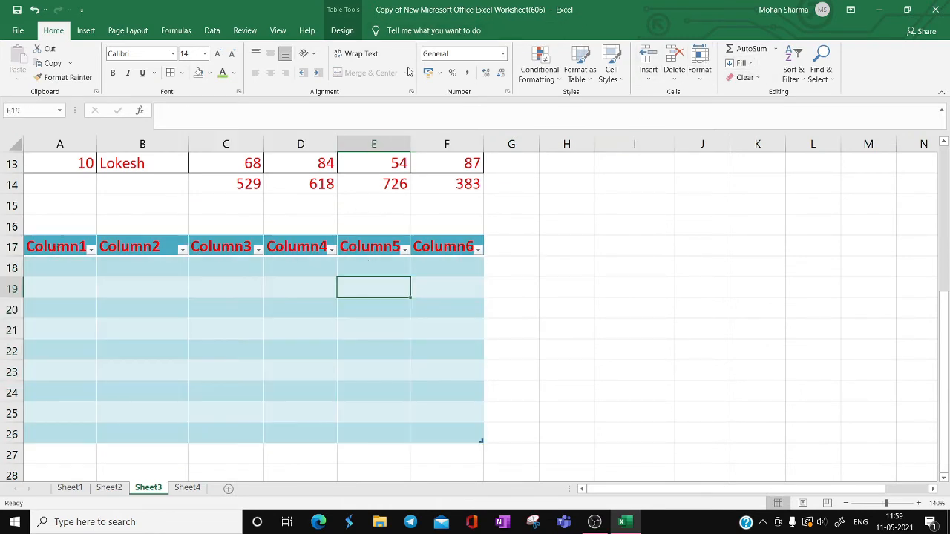
click(342, 31)
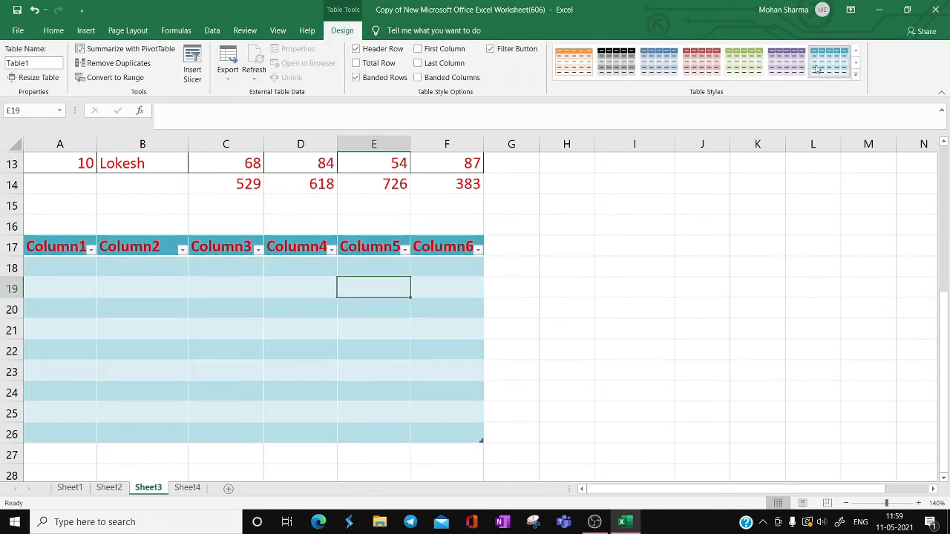
click(589, 67)
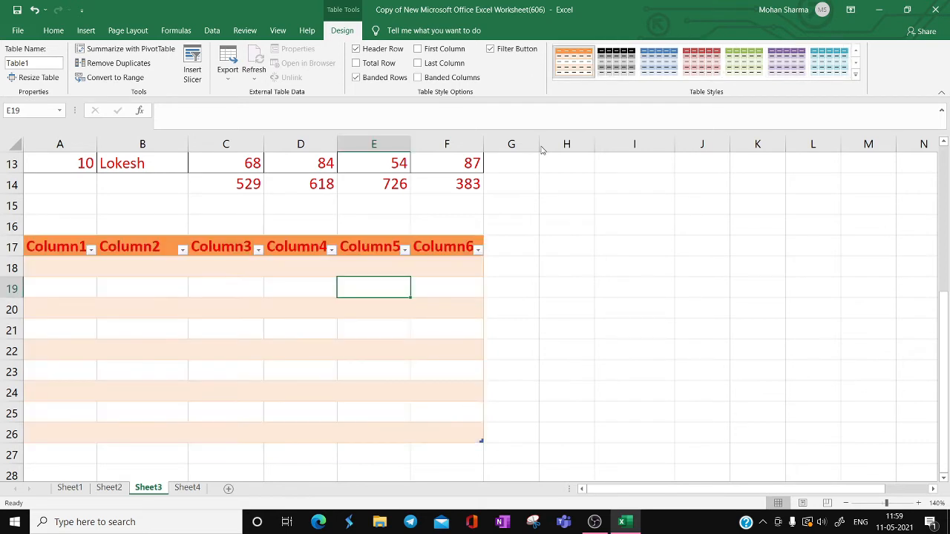
click(616, 312)
click(566, 324)
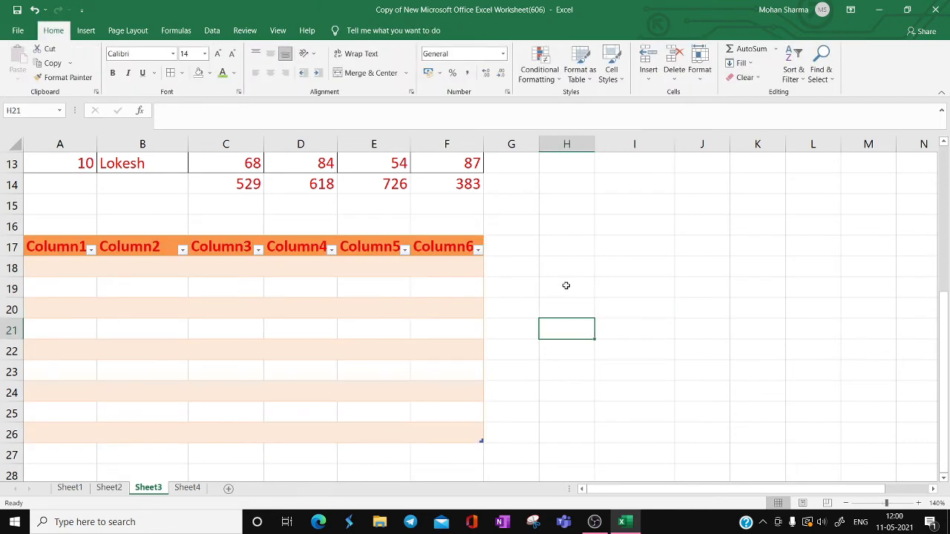
- Go through the header cells Column1 to Column6 of the new table
click(85, 268)
click(123, 251)
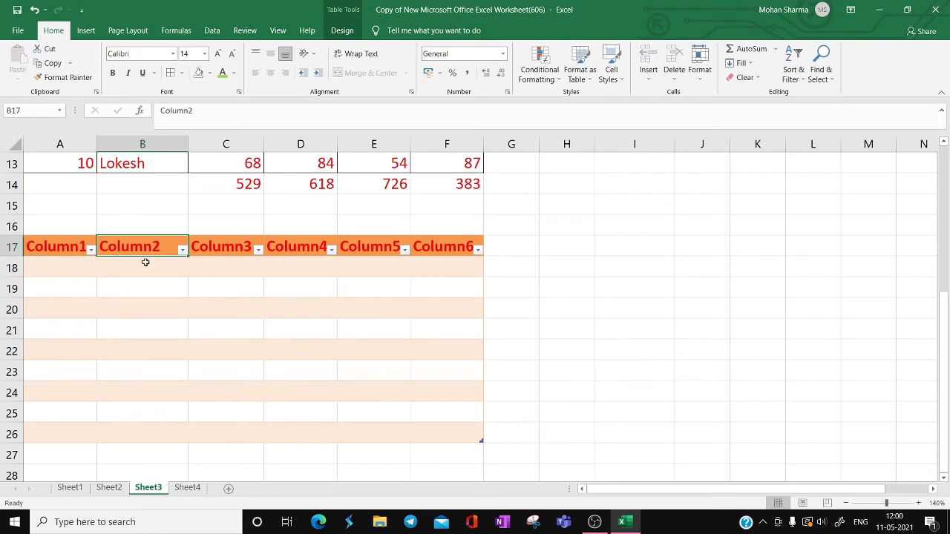
click(134, 273)
click(67, 248)
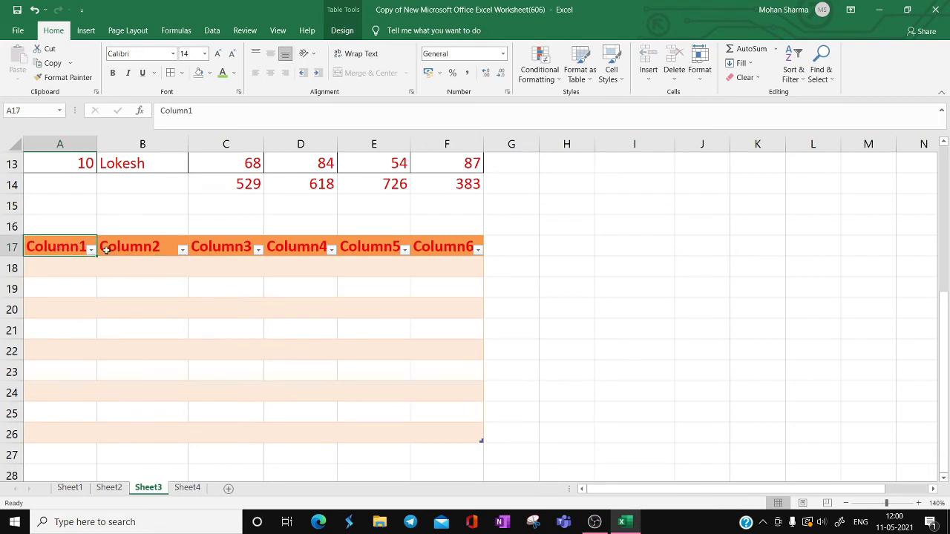
click(141, 251)
click(231, 251)
click(311, 249)
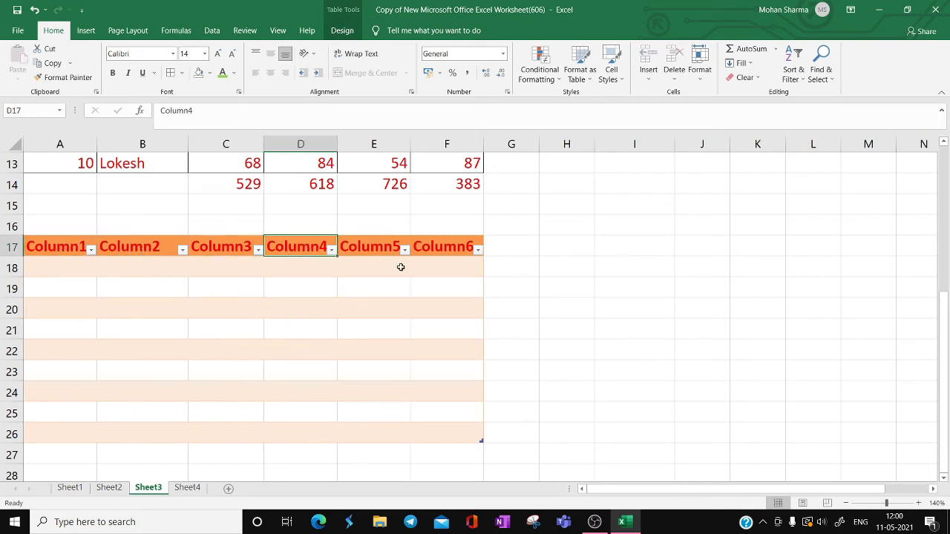
click(380, 250)
click(438, 247)
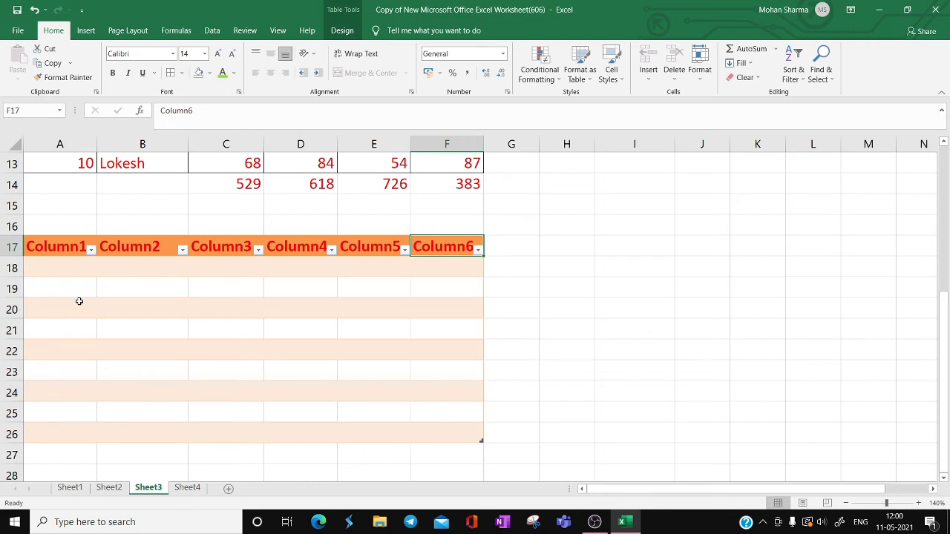
click(577, 335)
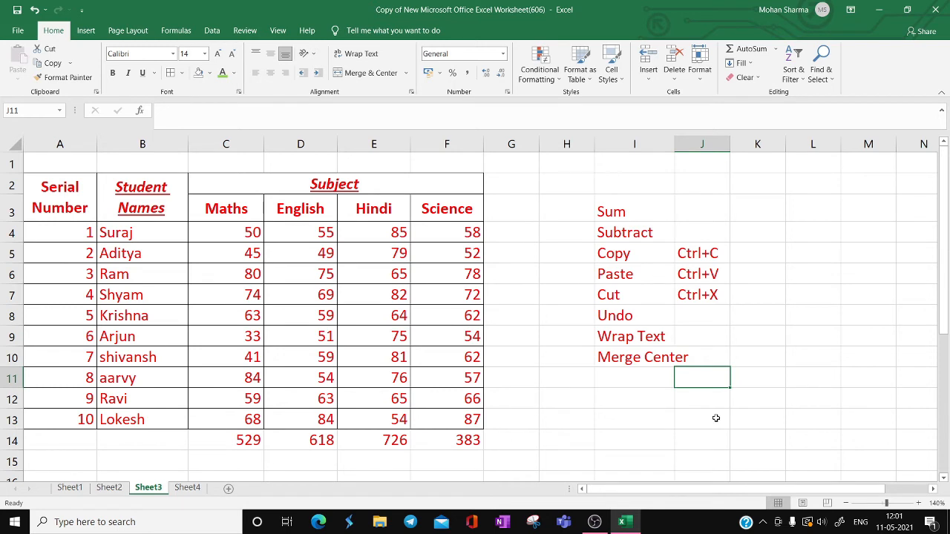
- Find the name of the student with serial number 9 on Sheet3, and the name of the one with serial number 3
click(627, 415)
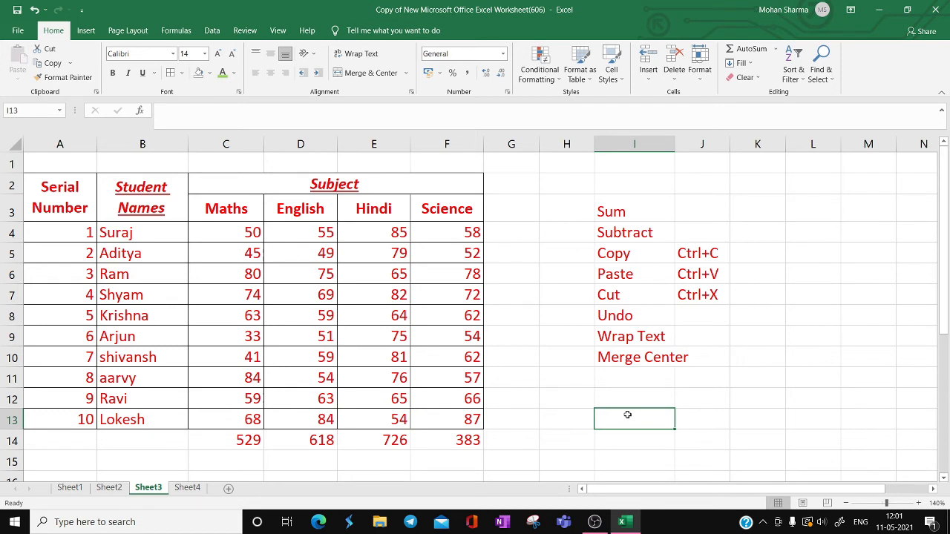
key(ctrl+f)
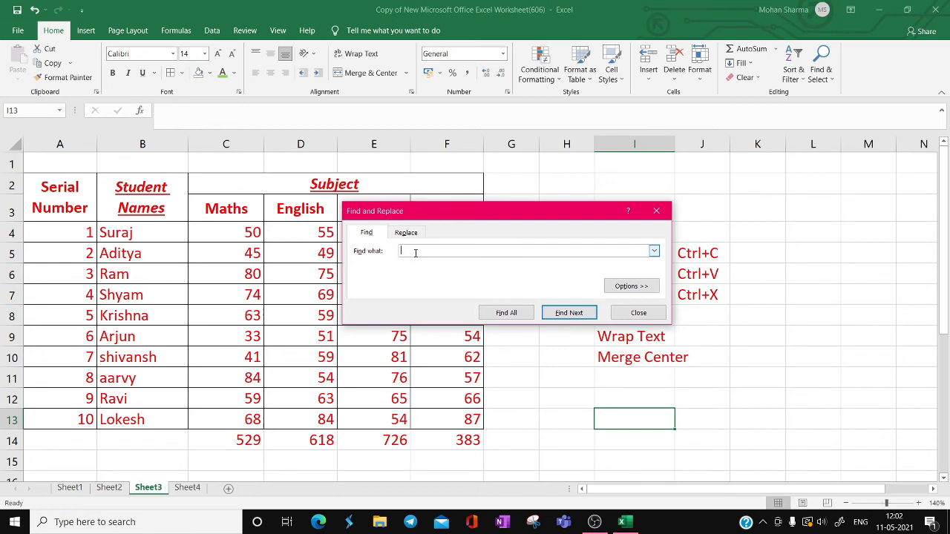
text(Ravi)
key(Return)
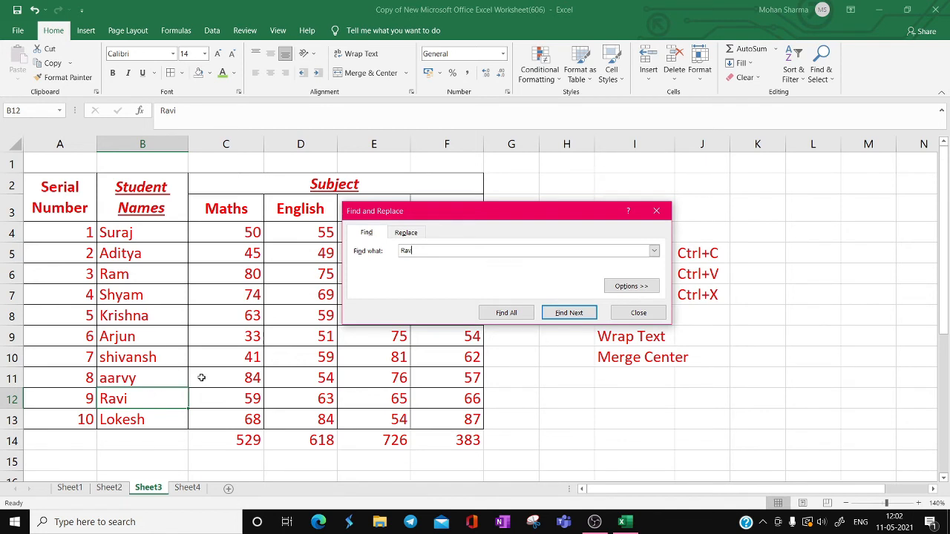
key(BackSpace)
text(m)
key(Return)
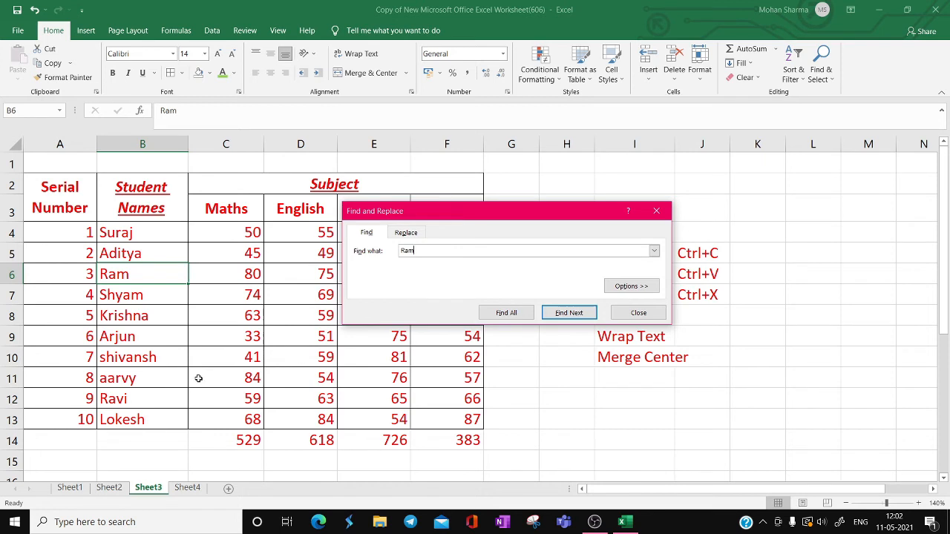
- Enter a new person's first name in cell E19 of Sheet2, keeping the Find and Replace dialog open
click(110, 493)
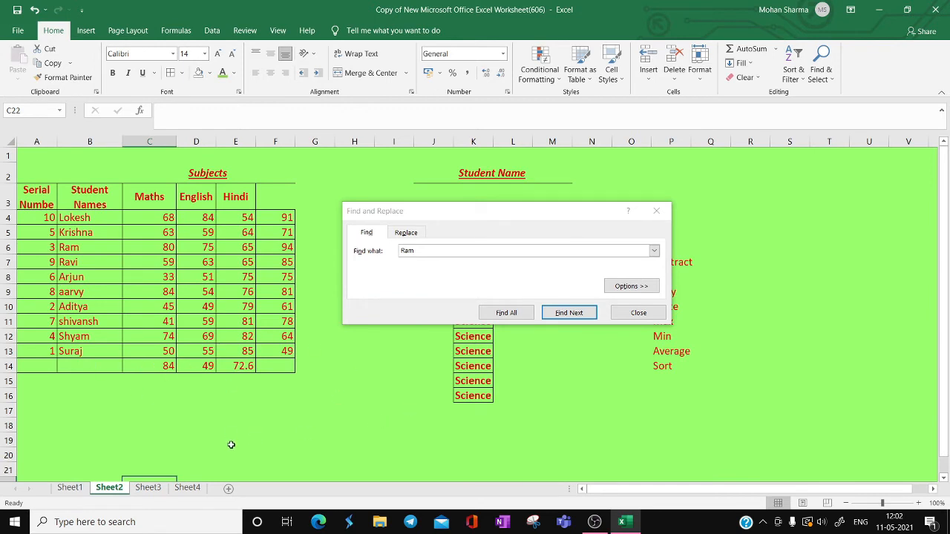
click(321, 414)
click(219, 438)
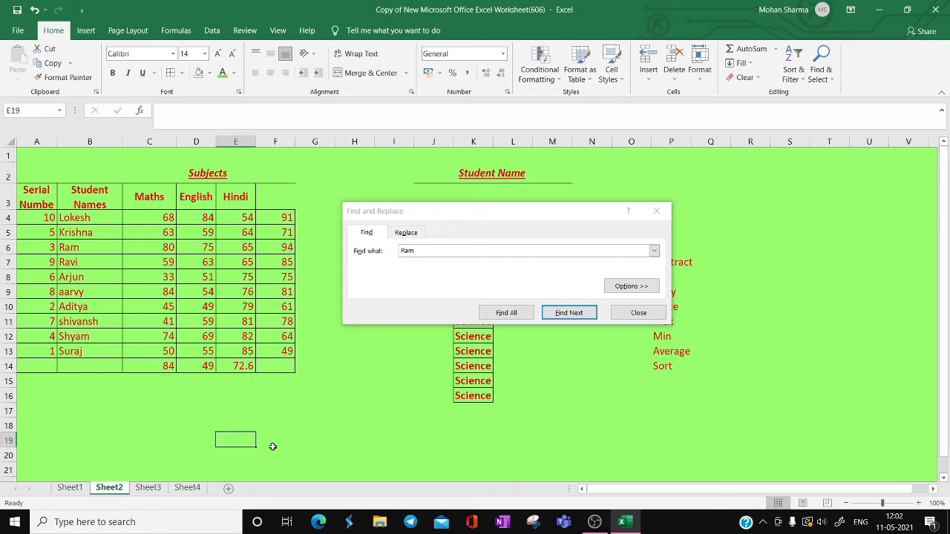
text(d)
key(BackSpace)
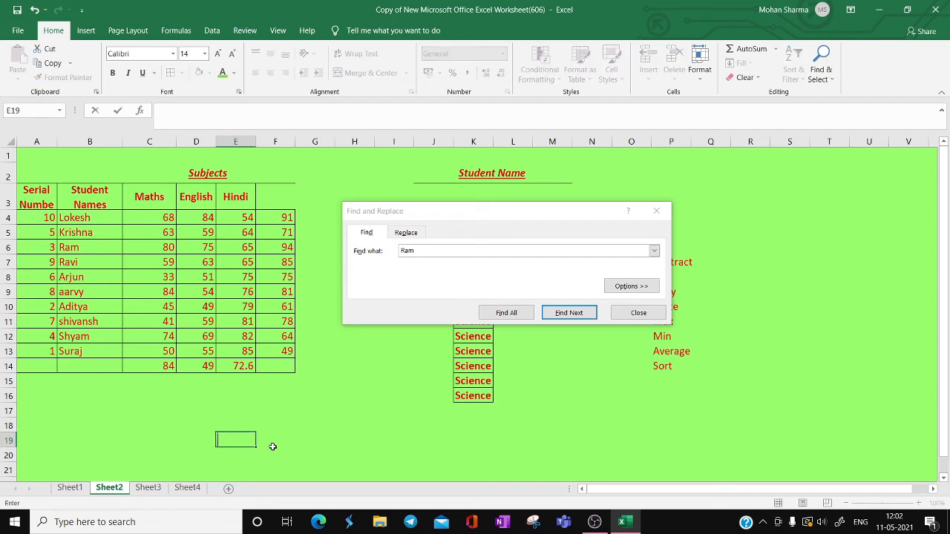
text(Virat)
key(Return)
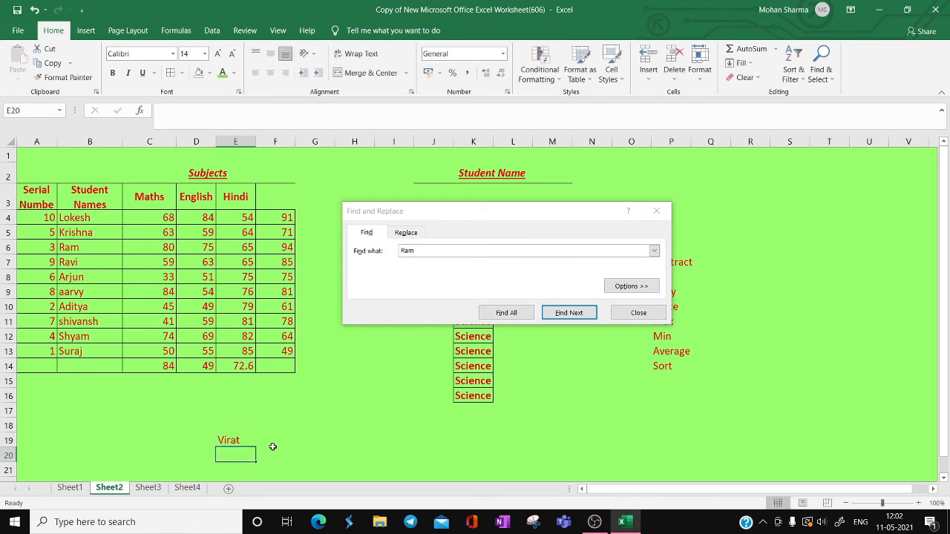
- On Sheet3, expand the Find options and set the search scope to Workbook
click(147, 488)
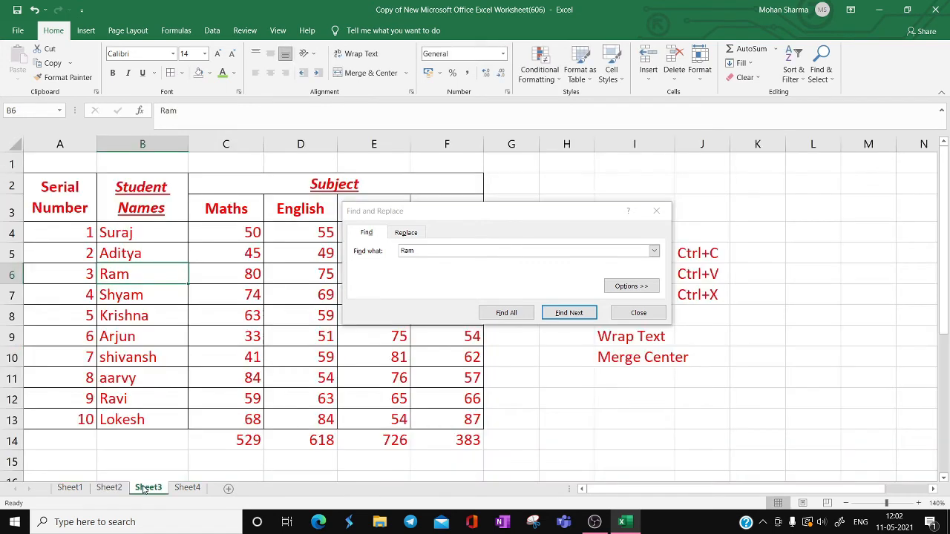
click(452, 251)
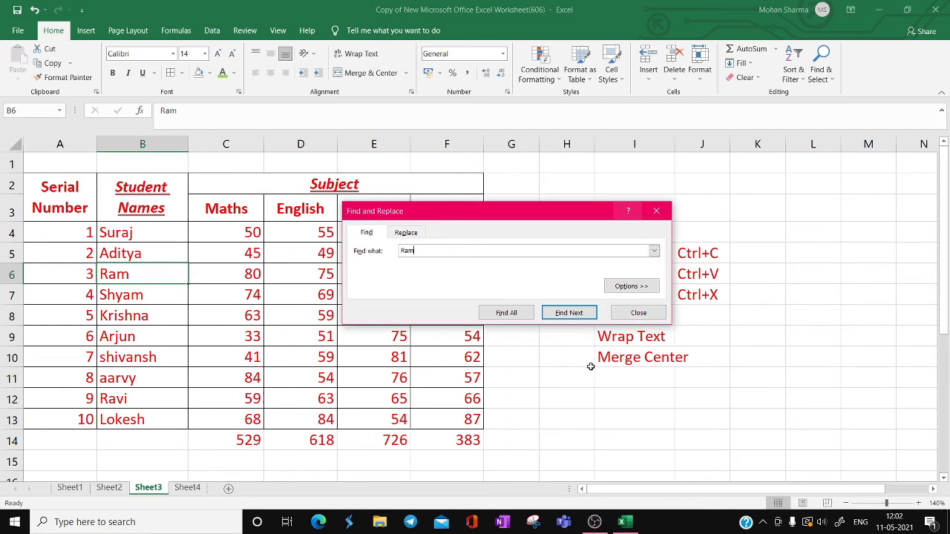
click(643, 286)
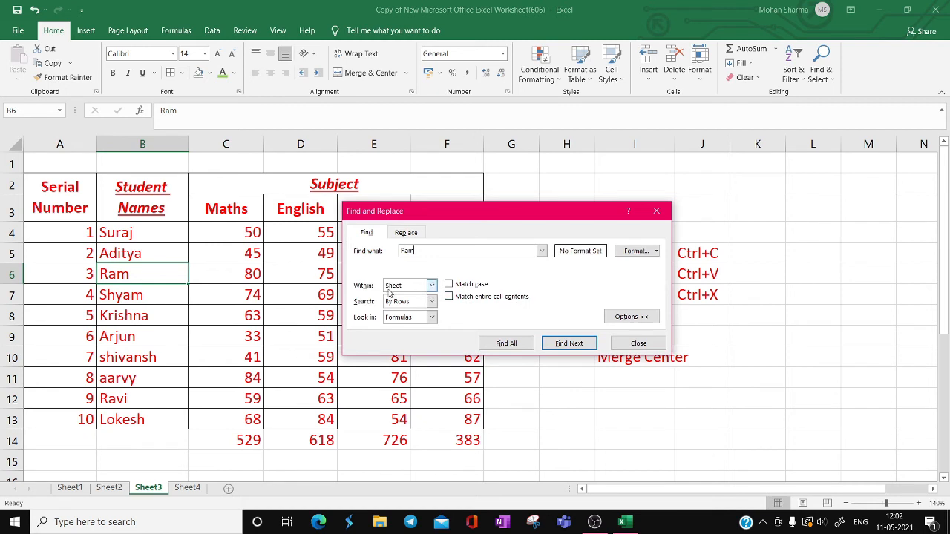
click(434, 286)
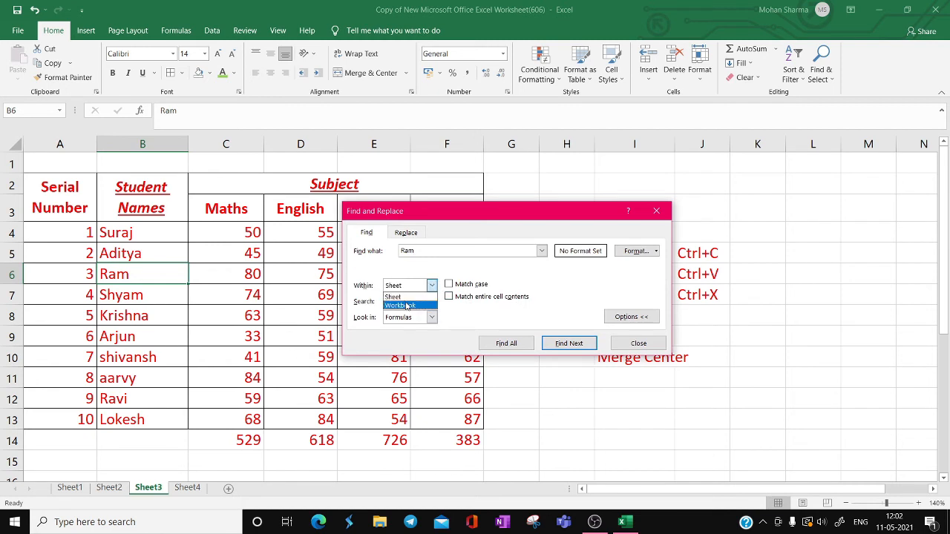
click(407, 306)
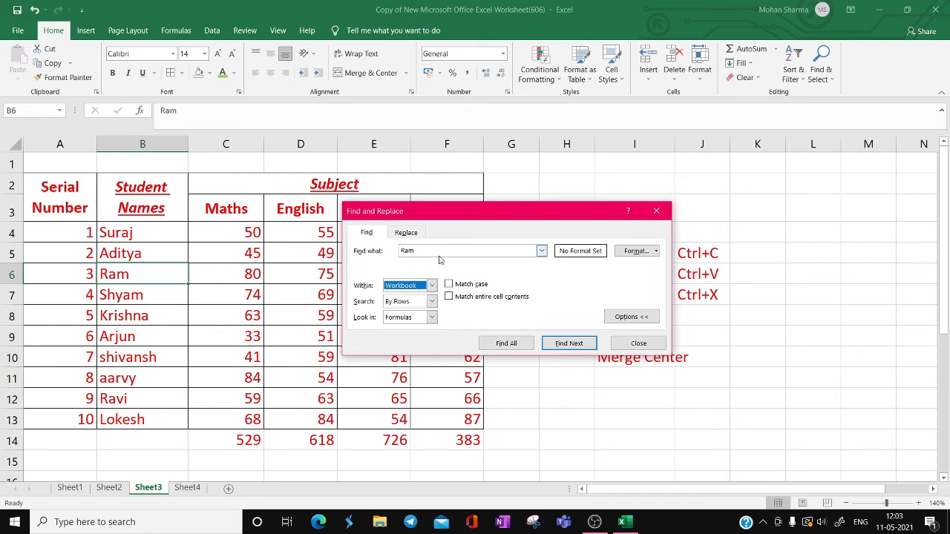
- Find all cells in the workbook containing the first name entered in cell E19 of Sheet2
click(507, 253)
key(BackSpace)
key(BackSpace)
key(BackSpace)
text(Virat)
click(507, 342)
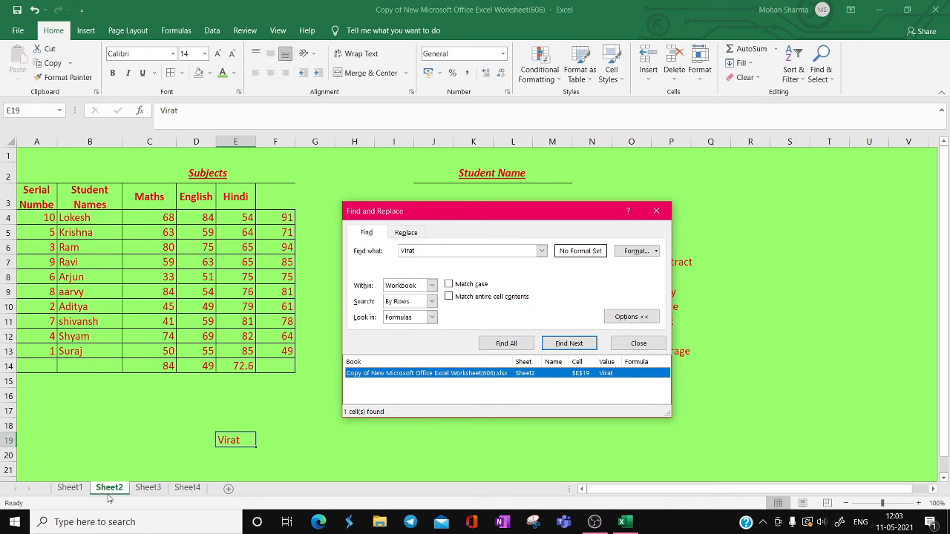
- Return to Sheet3, show the Replace options, and close the Find and Replace dialog
click(156, 494)
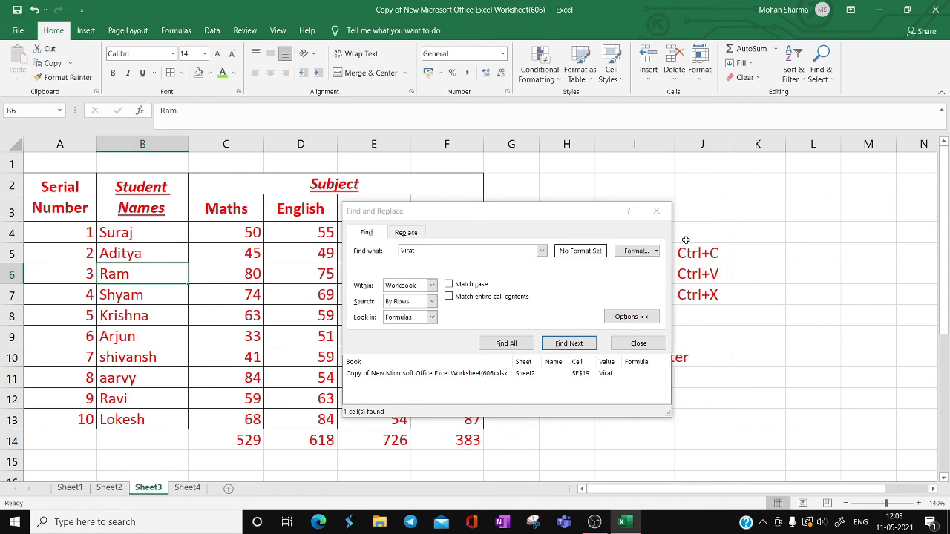
click(408, 233)
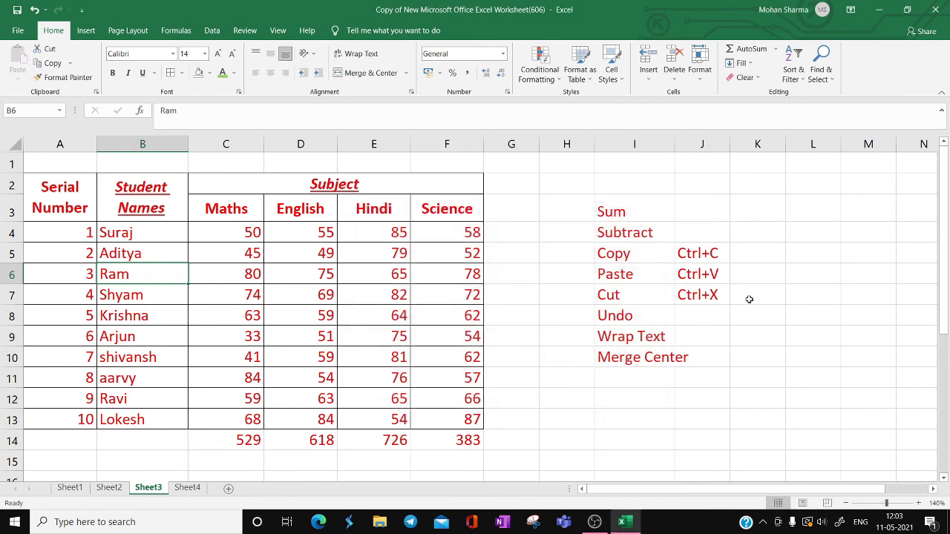
click(658, 211)
click(725, 337)
- Add "Find" in cell I11 of the operations list and its shortcut text "Ctrl+F" in cell J11
click(632, 375)
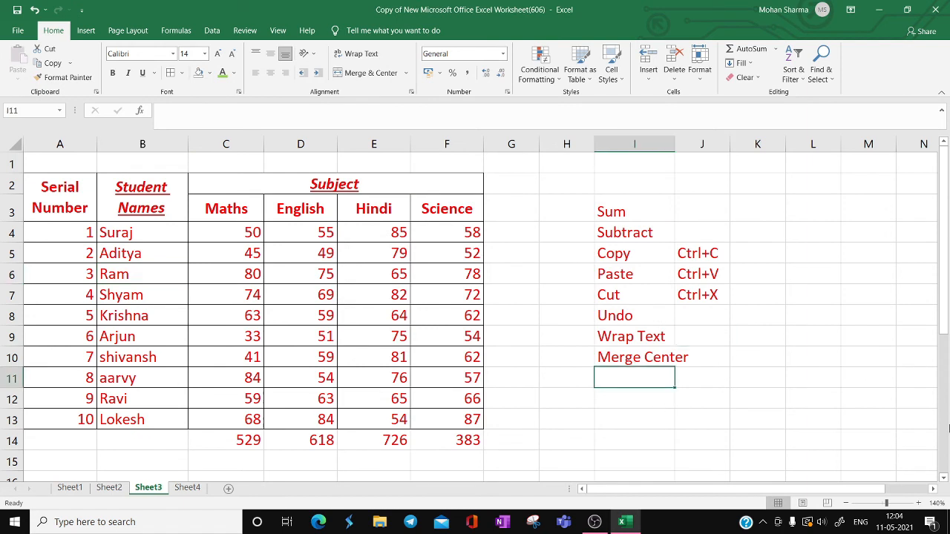
text(Find)
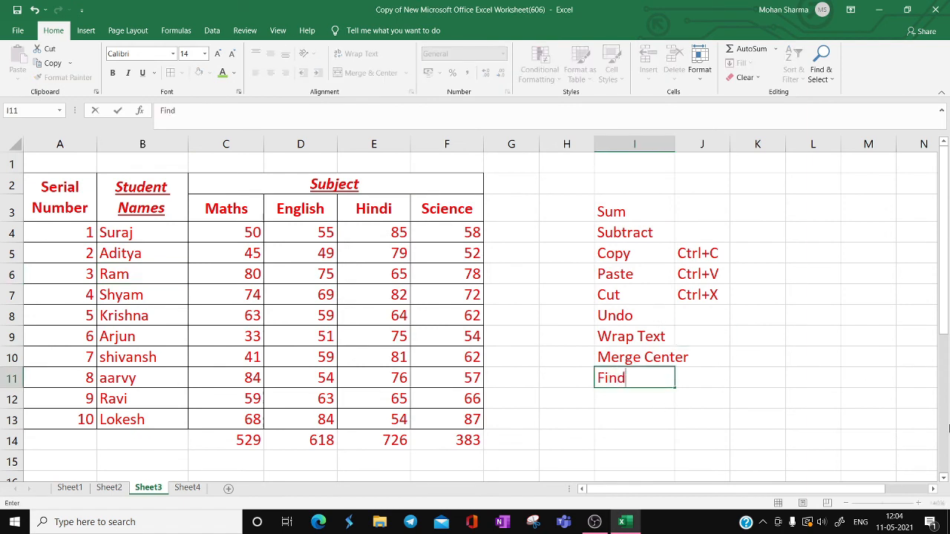
key(Return)
key(Up)
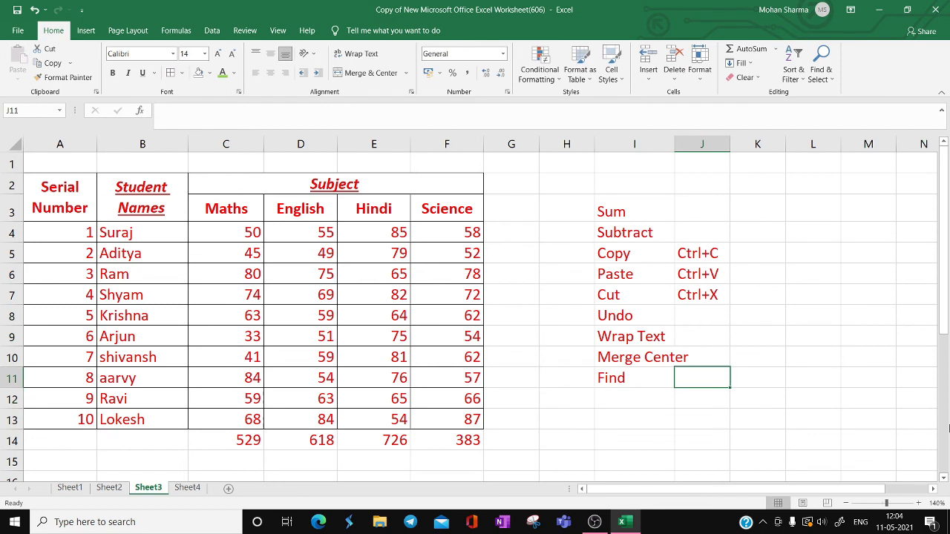
text(Ctrl+F)
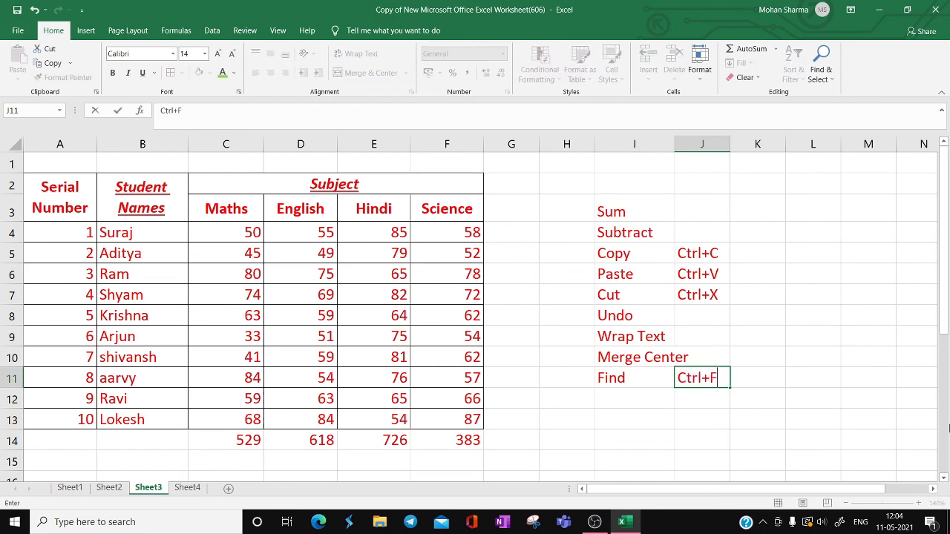
key(Return)
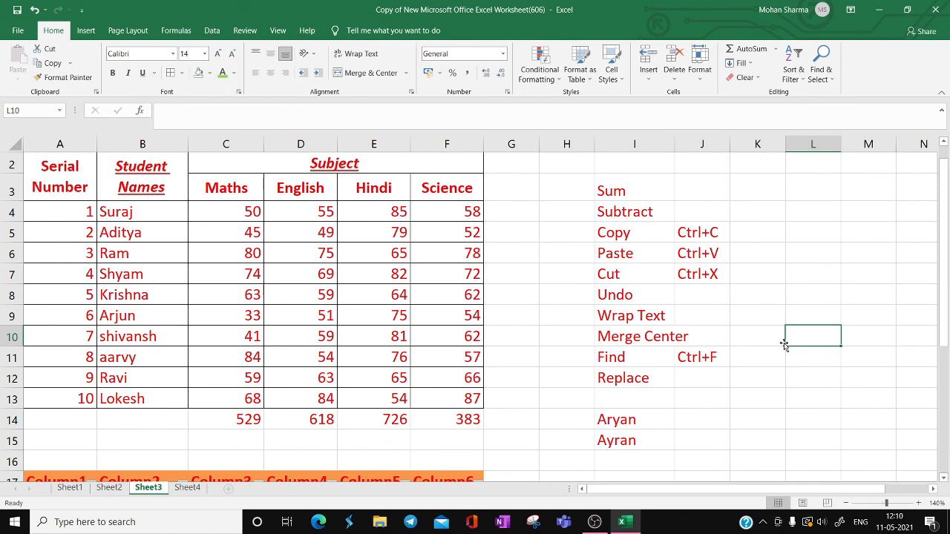
- Undo the last change to serial number cells A10:A11, and delete the final letter of the student name in B9
key(ctrl+z)
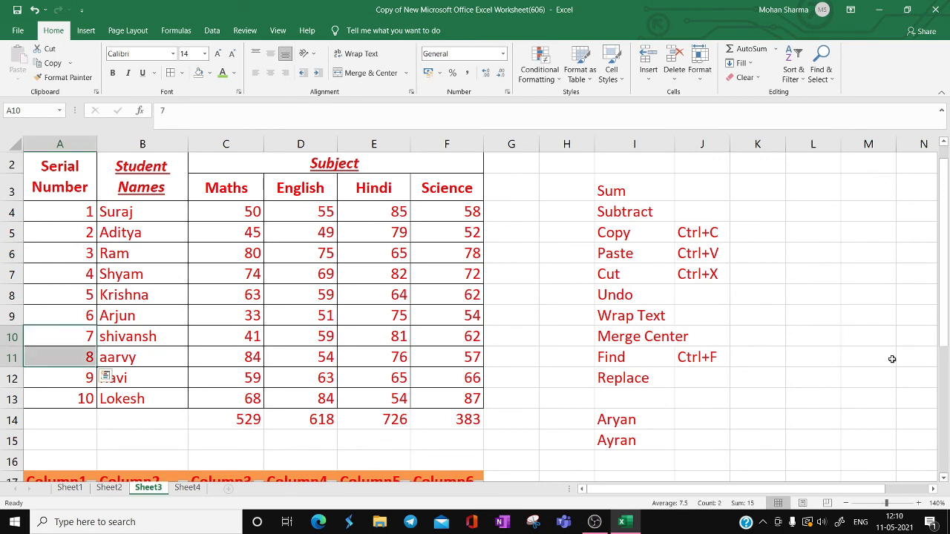
click(892, 359)
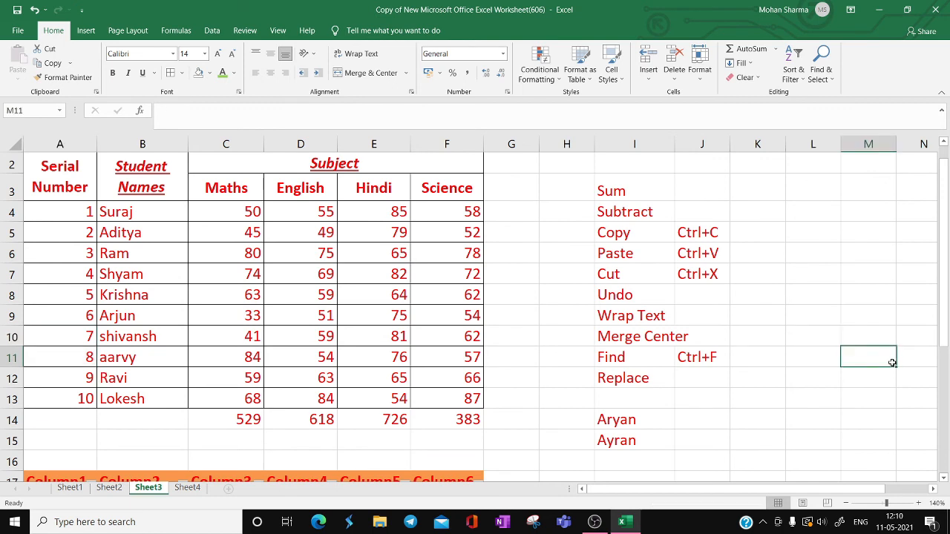
click(141, 272)
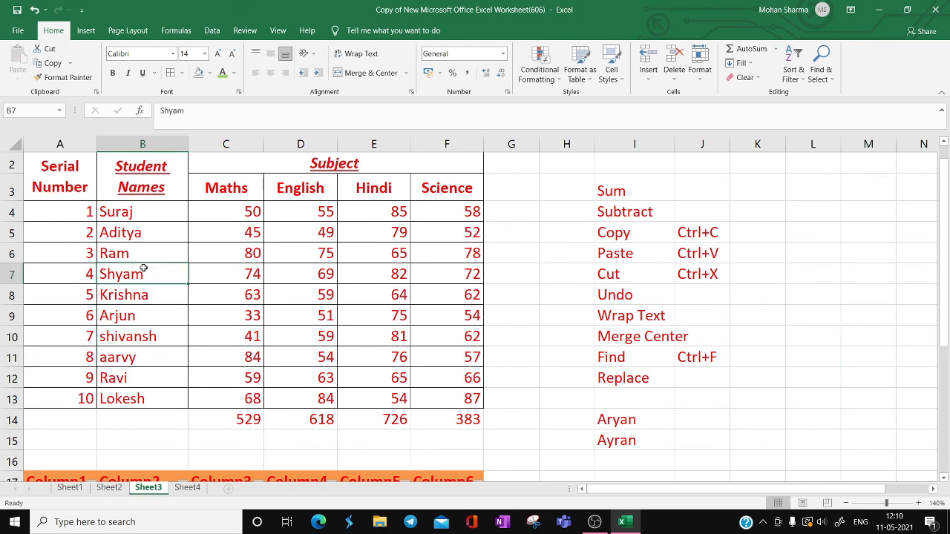
click(139, 314)
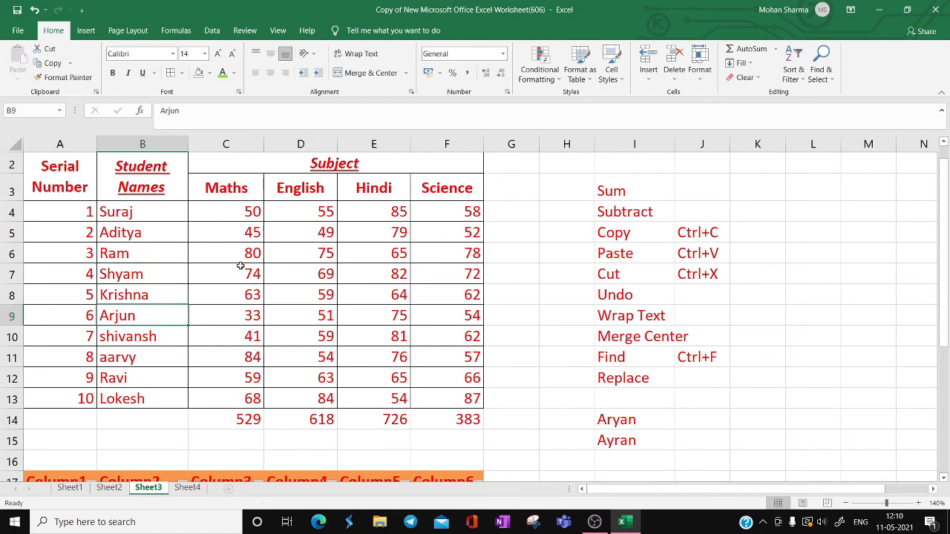
double_click(144, 316)
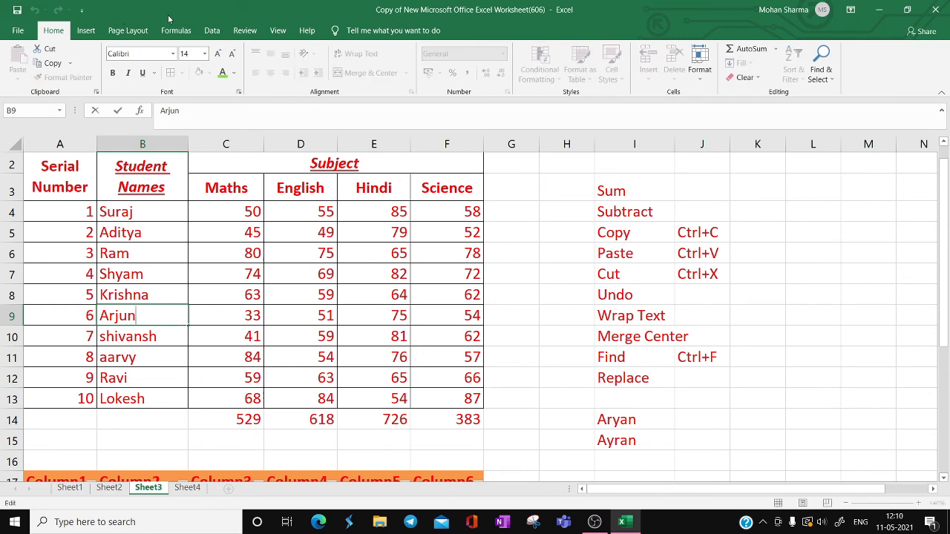
key(BackSpace)
click(859, 305)
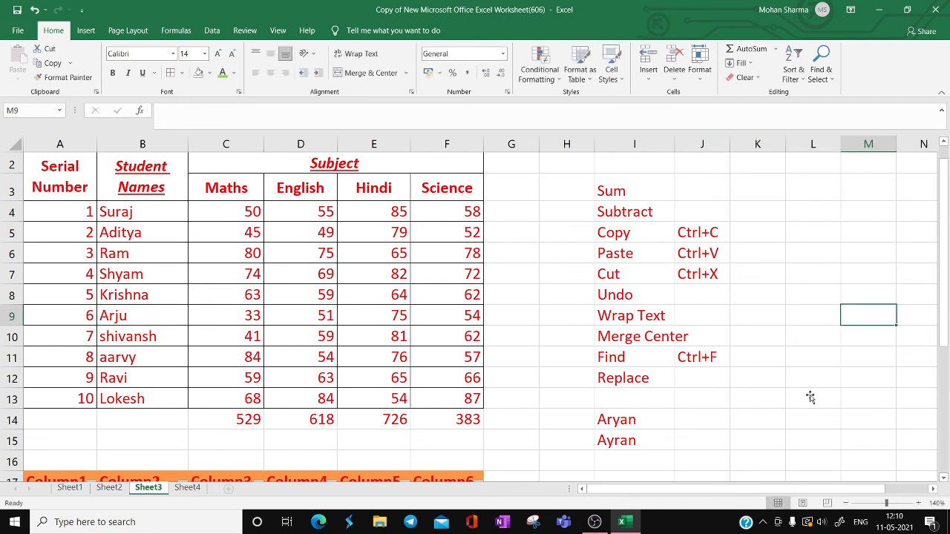
click(810, 394)
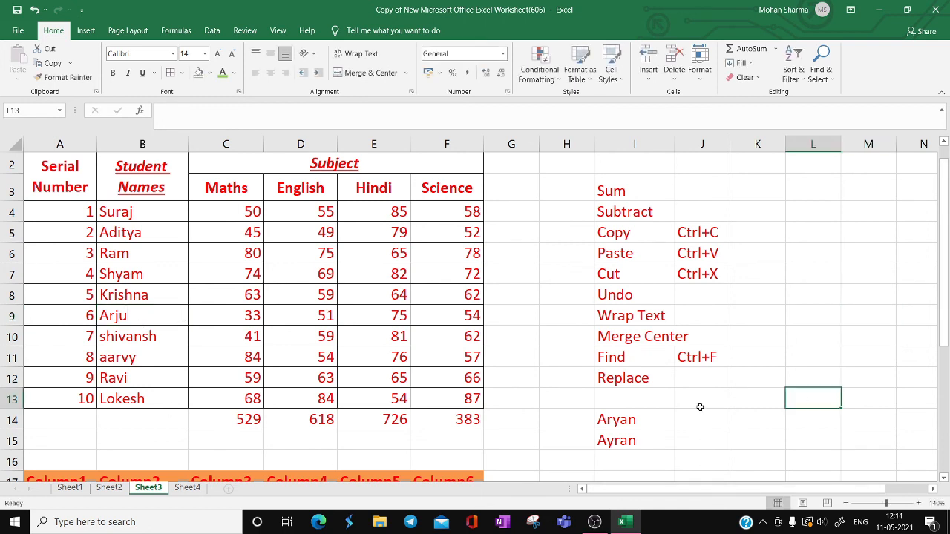
click(756, 358)
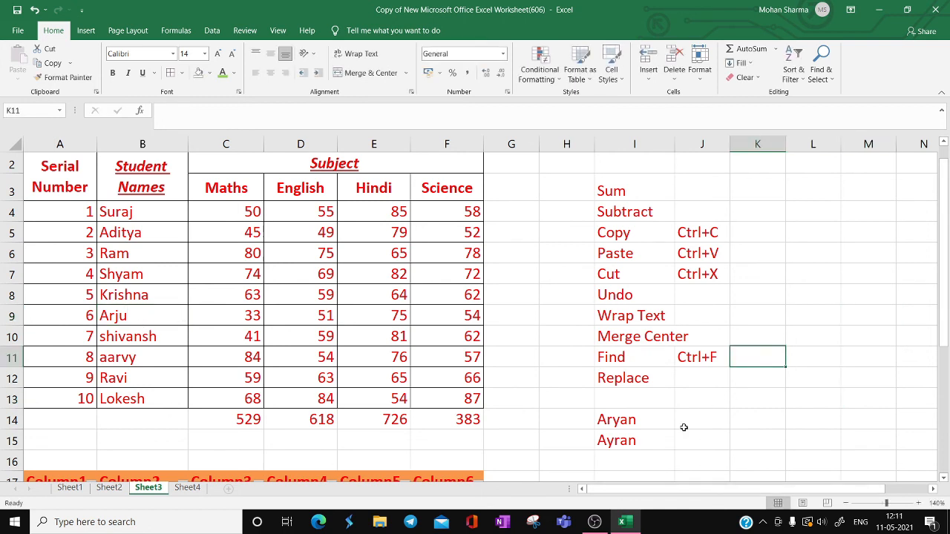
click(801, 288)
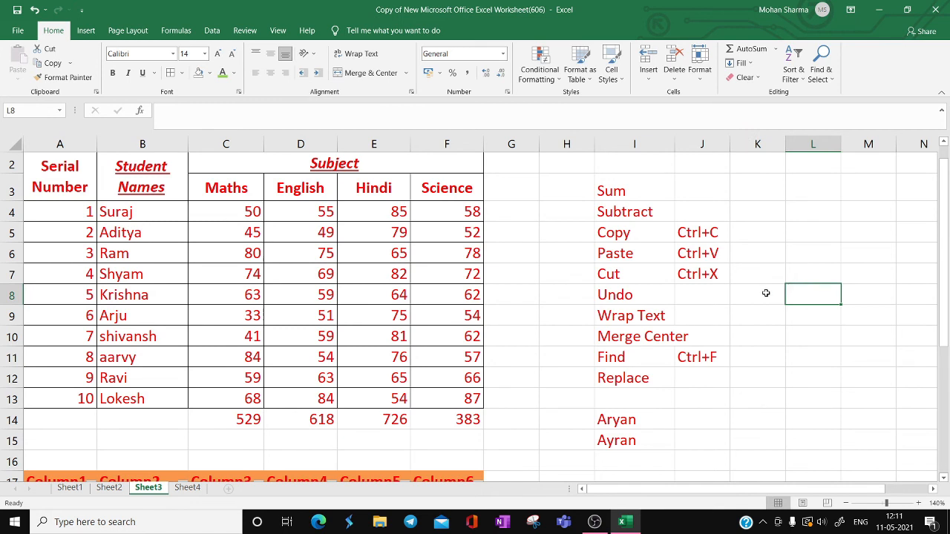
click(766, 294)
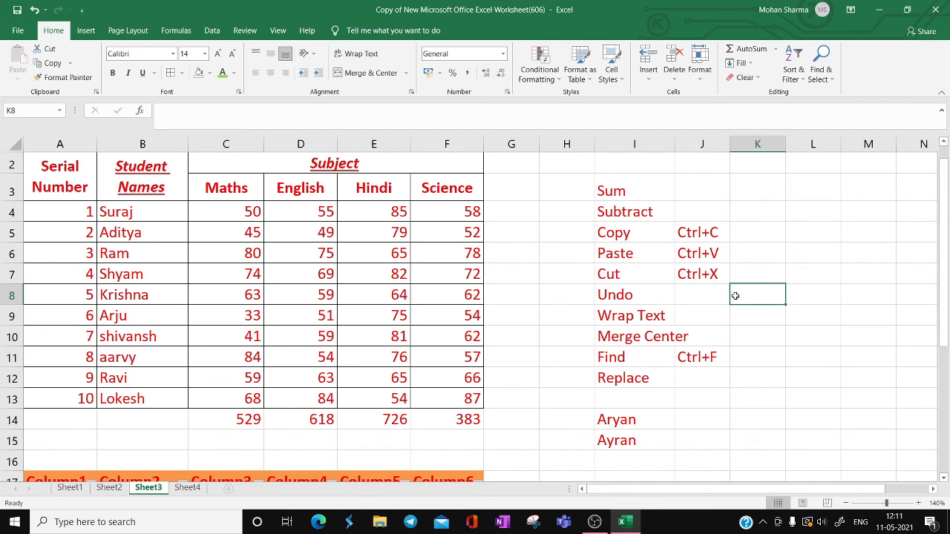
- Fill in the replacement terms with the shortened student name from B9 and its full spelling in capitals, and close the dialog
key(ctrl+h)
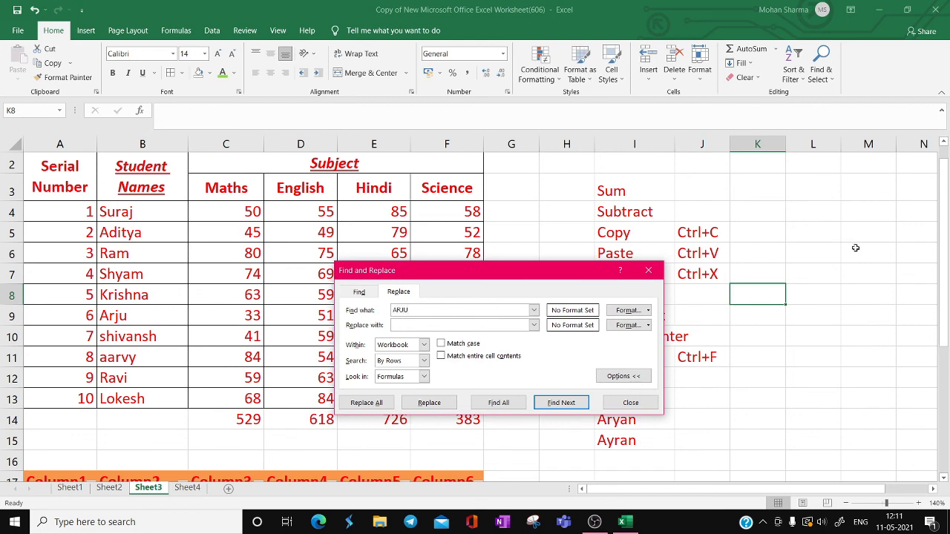
click(503, 322)
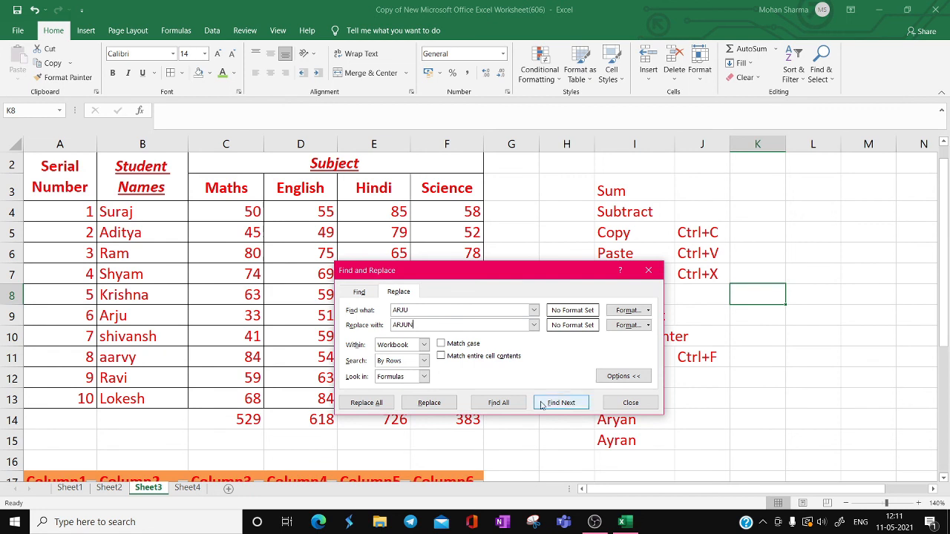
click(630, 402)
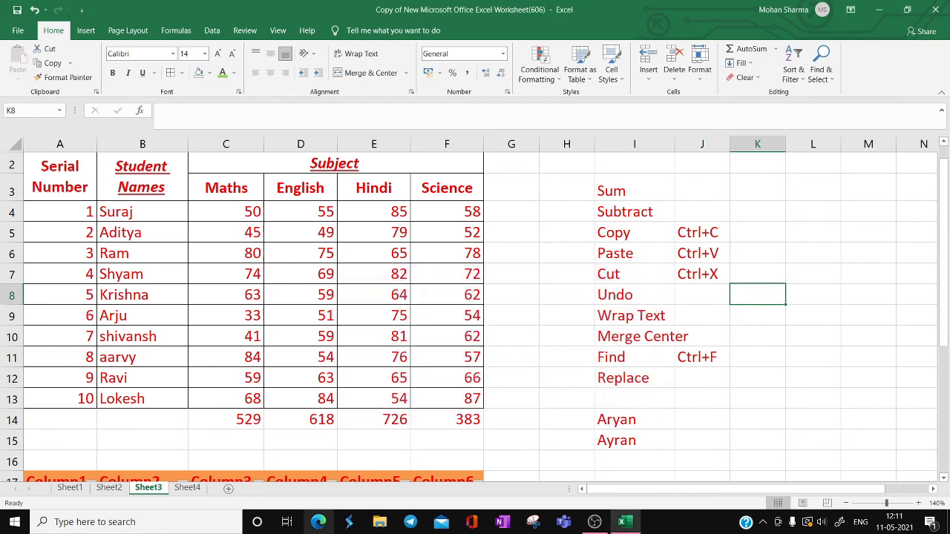
click(494, 397)
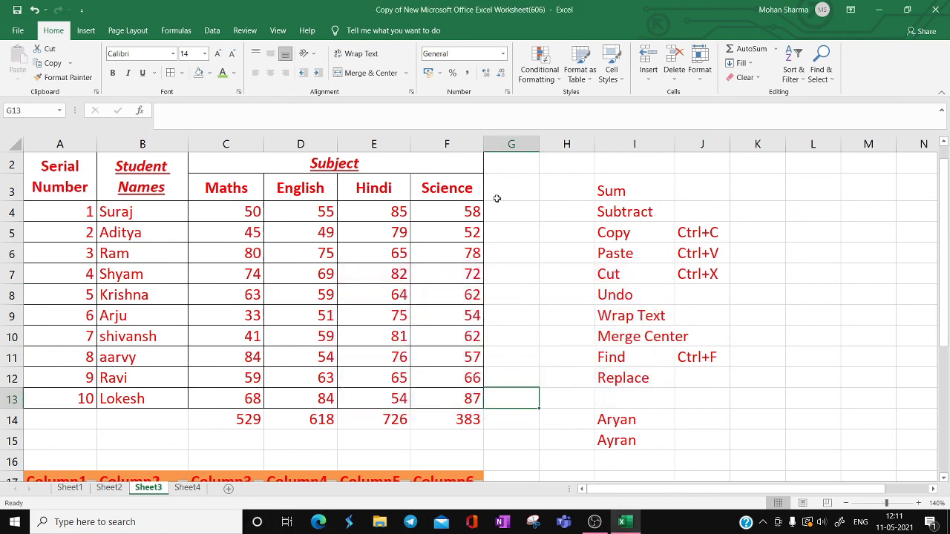
- Find the shortened student name and replace all its occurrences in the workbook with the full spelling in capitals
key(ctrl+h)
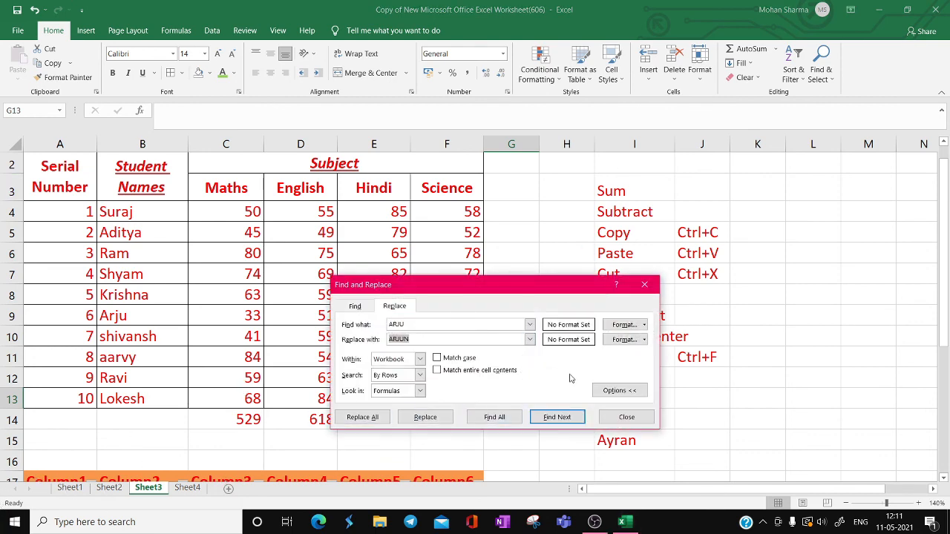
click(558, 420)
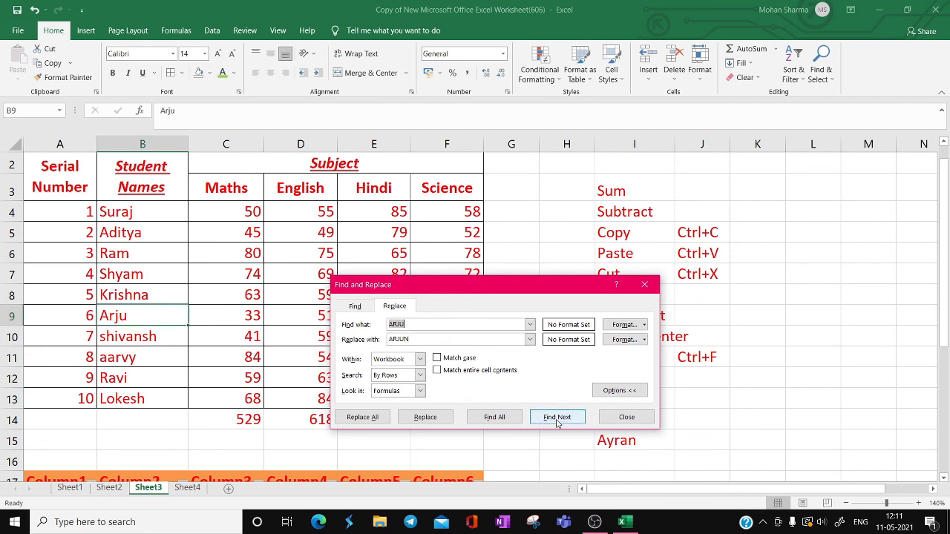
click(362, 418)
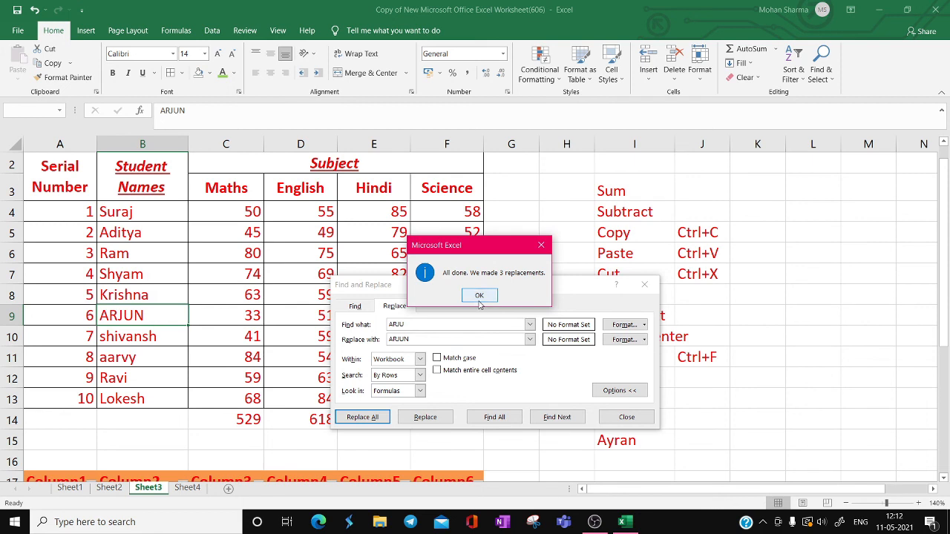
click(480, 297)
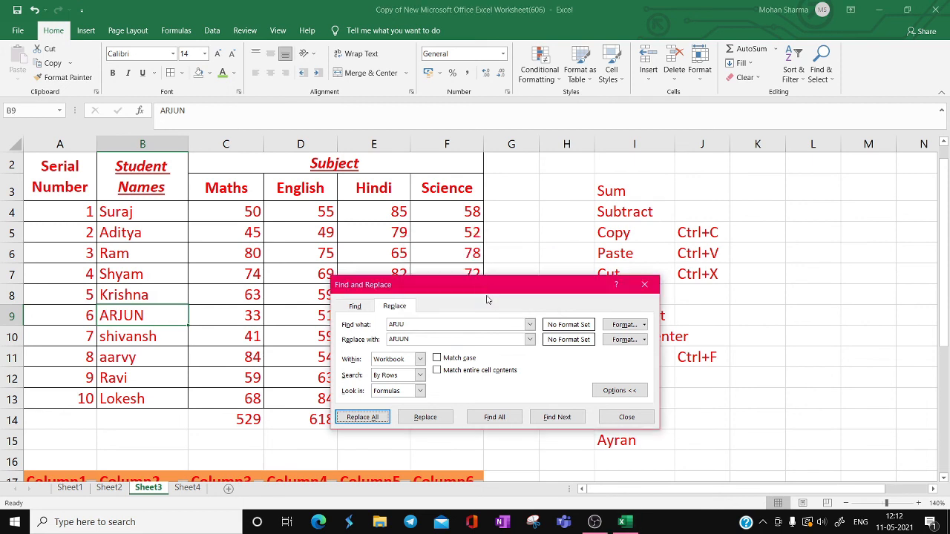
click(647, 289)
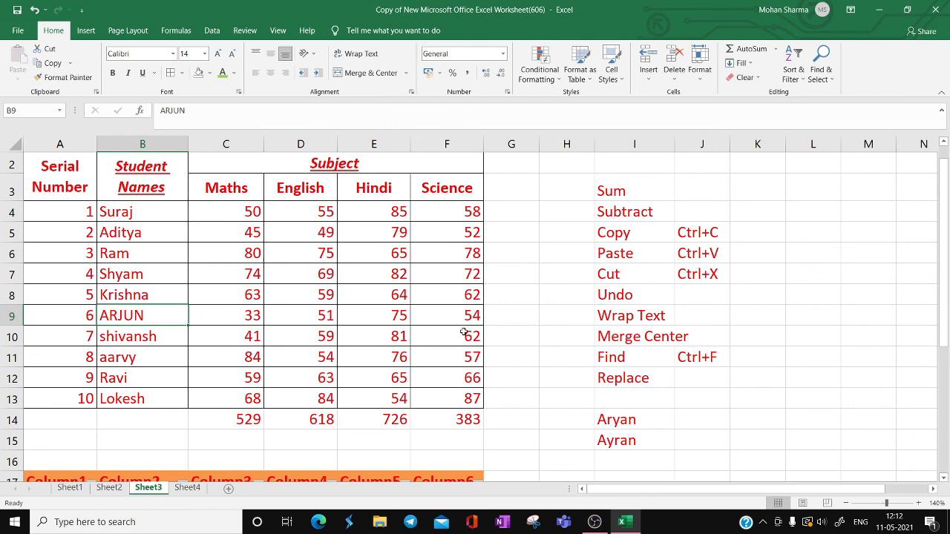
- Enter the shortcut text "Ctrl+H" in cell J12 beside the Replace entry
scroll(464, 332, down, 7)
scroll(463, 331, up, 8)
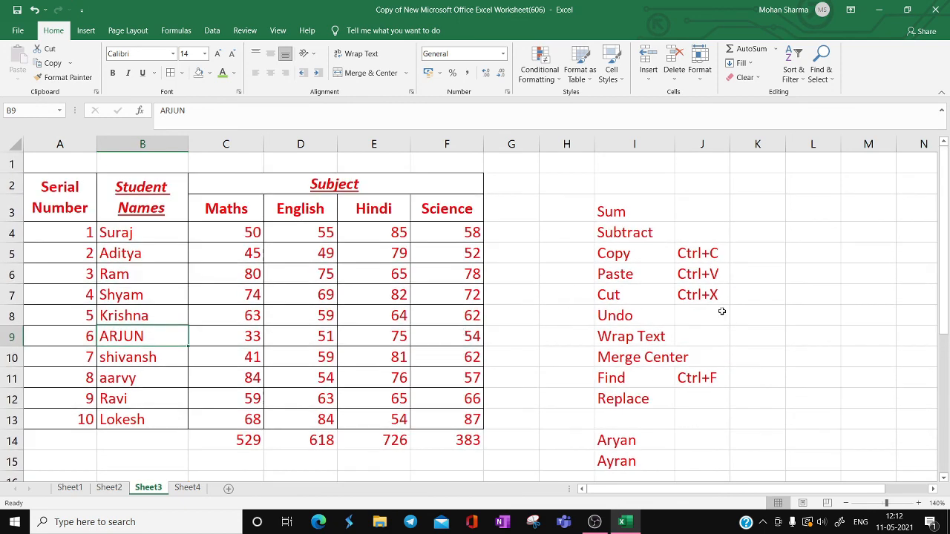
click(808, 314)
click(691, 407)
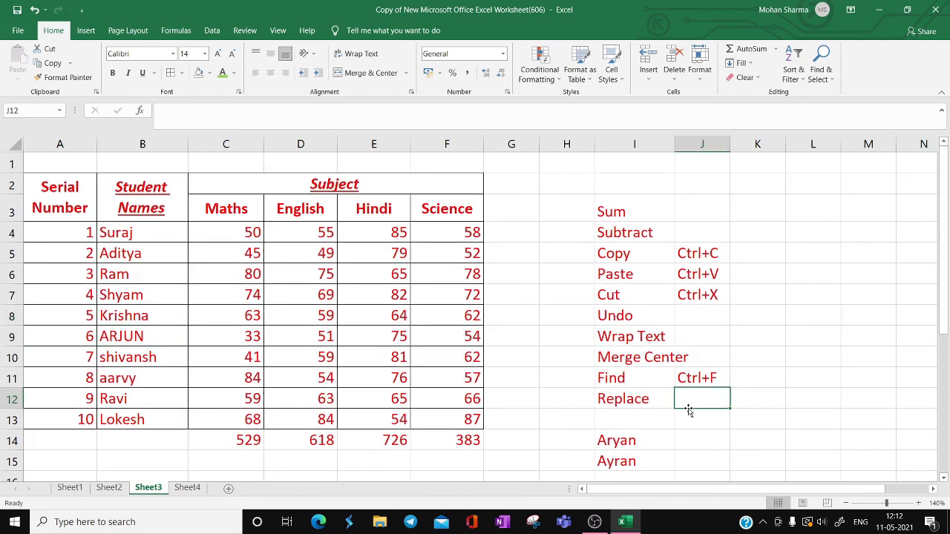
text(Ctr)
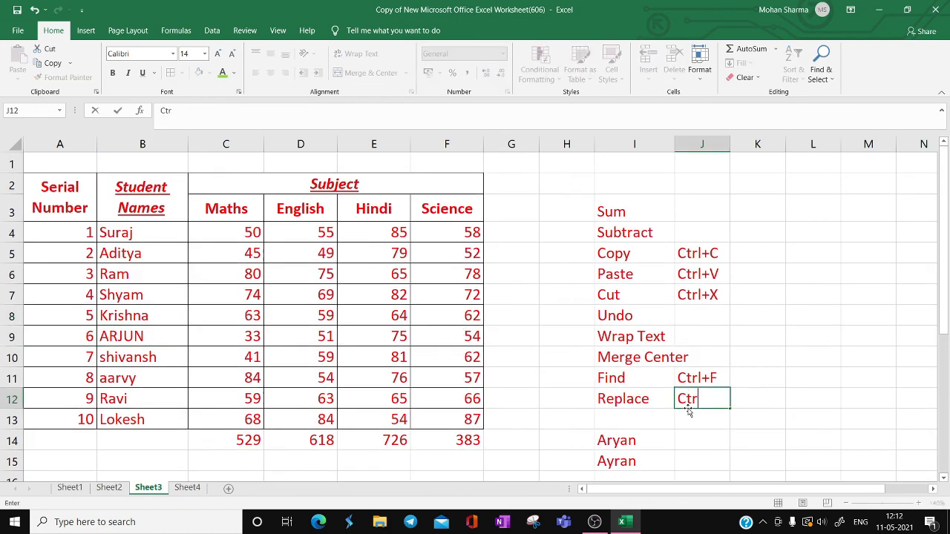
text(l+H)
key(Return)
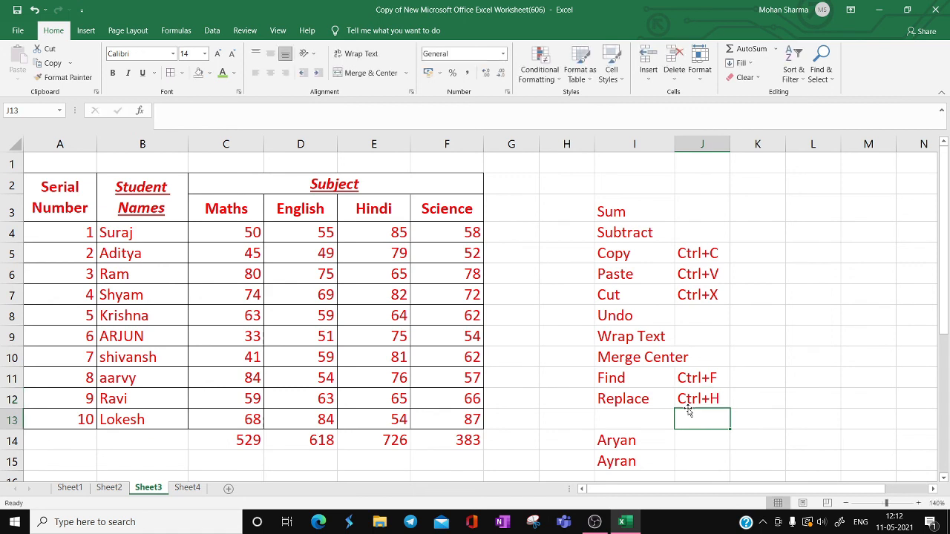
click(806, 293)
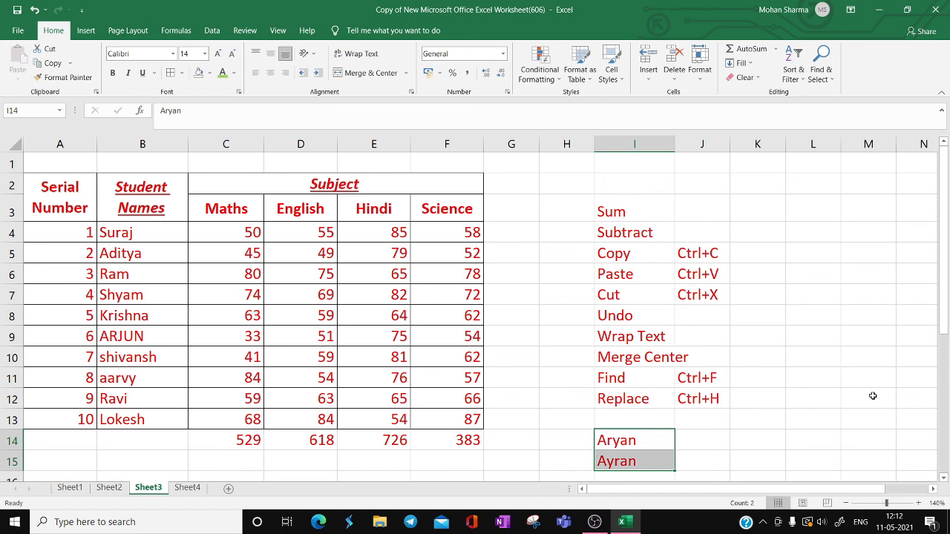
key(alt+Tab)
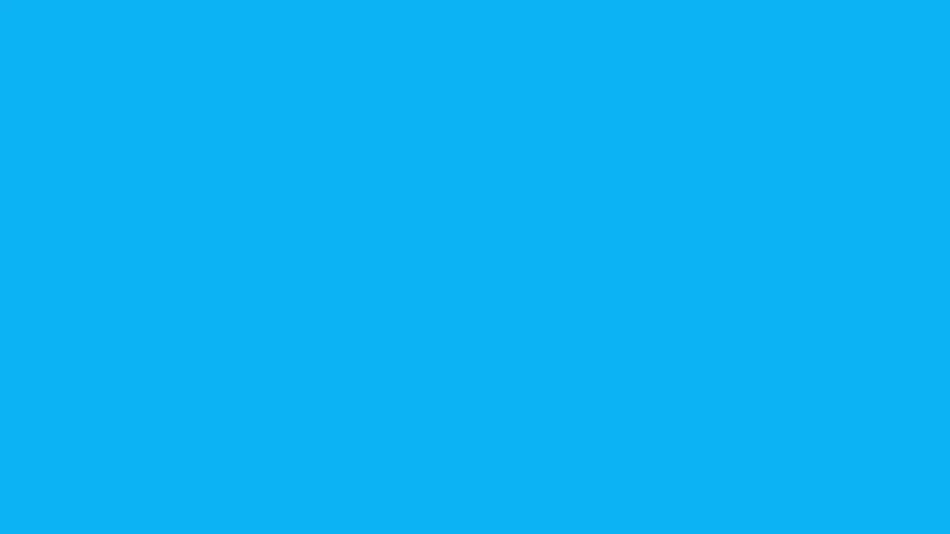